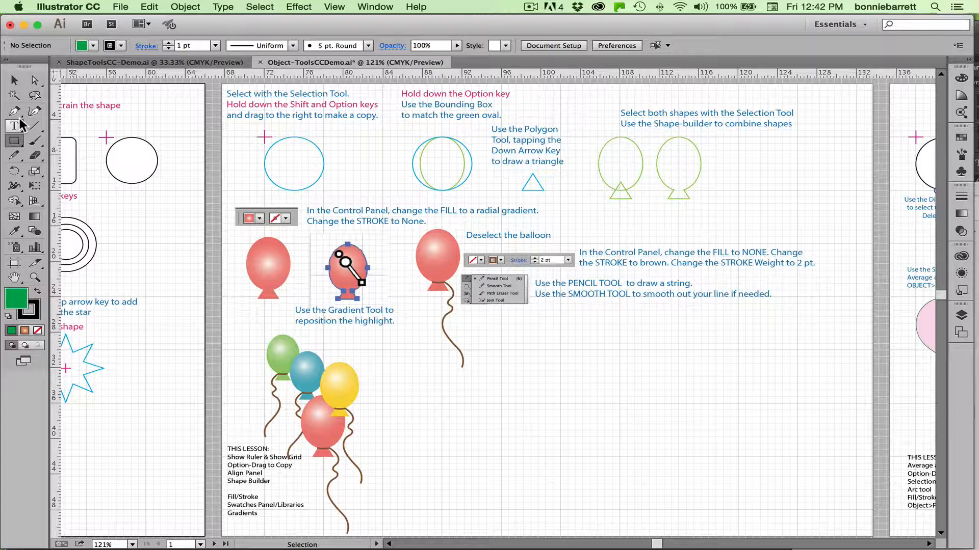
# Step: Draw a circle over the first blue template circle with the Ellipse tool and set its fill to None
pyautogui.click(15, 145)
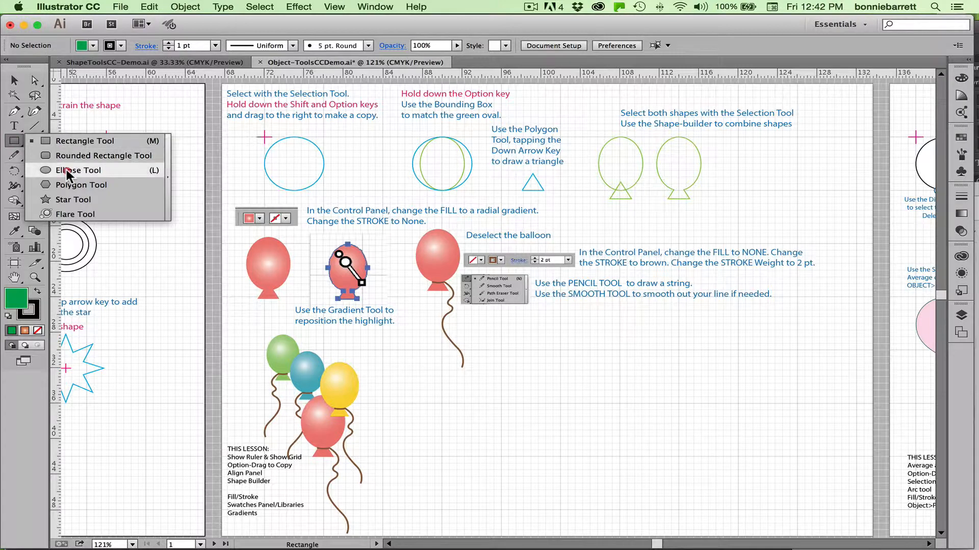
pyautogui.click(155, 171)
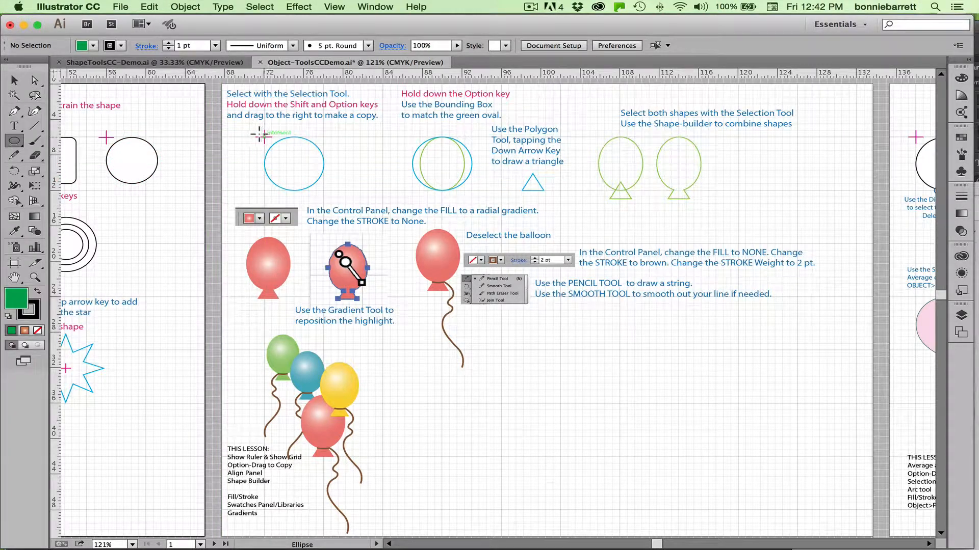
pyautogui.moveTo(264, 136); pyautogui.dragTo(321, 189)
pyautogui.press('shift')
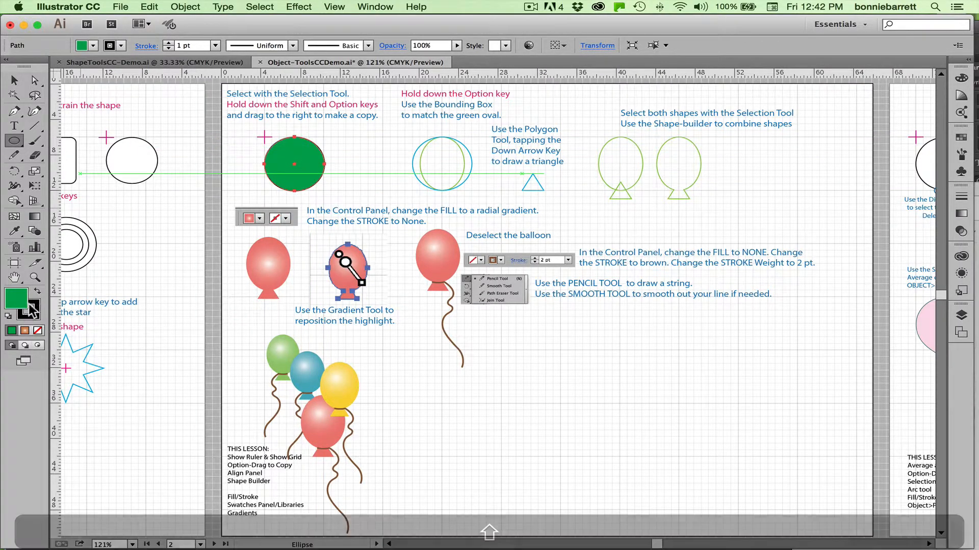
pyautogui.click(39, 331)
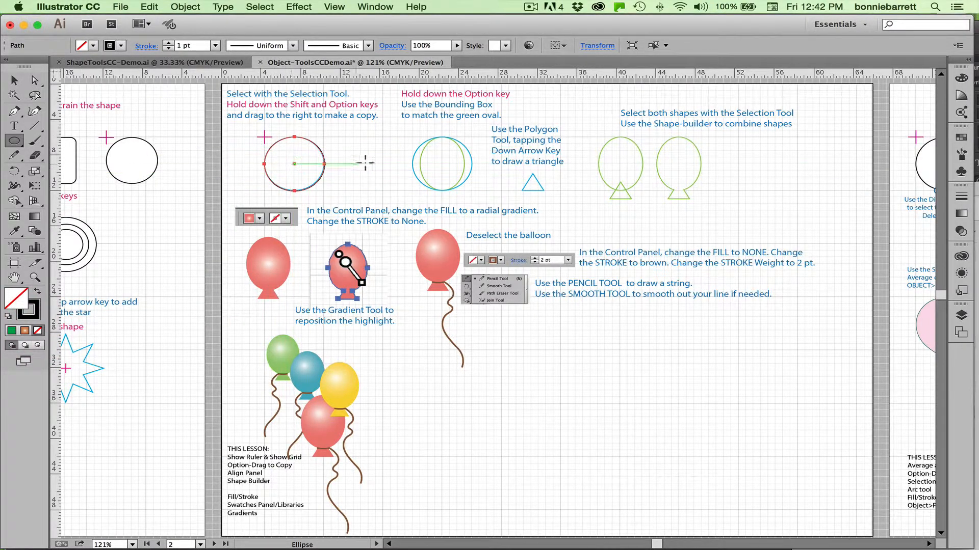
# Step: Copy the circle horizontally onto the second blue template circle, about 14p11.5 away
pyautogui.press('v')
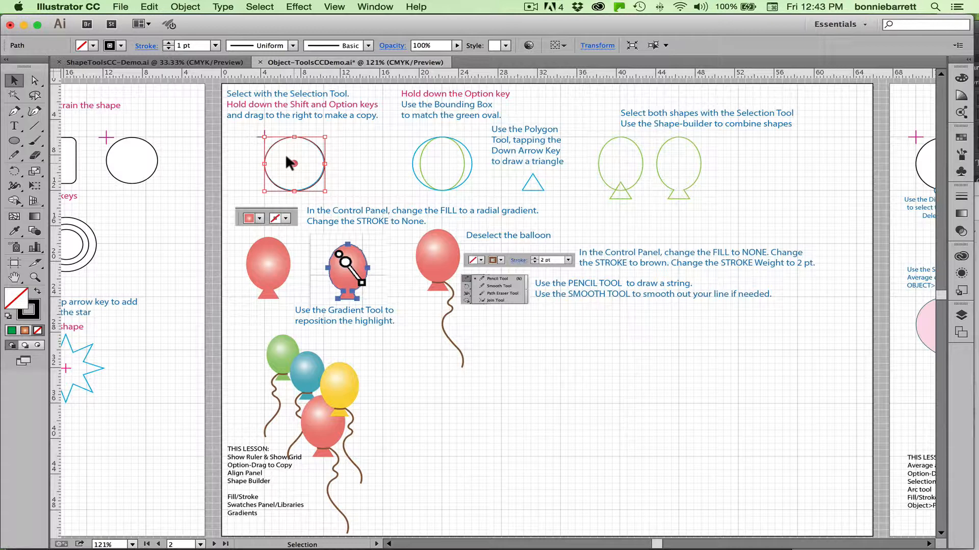
pyautogui.moveTo(286, 157); pyautogui.dragTo(303, 159)
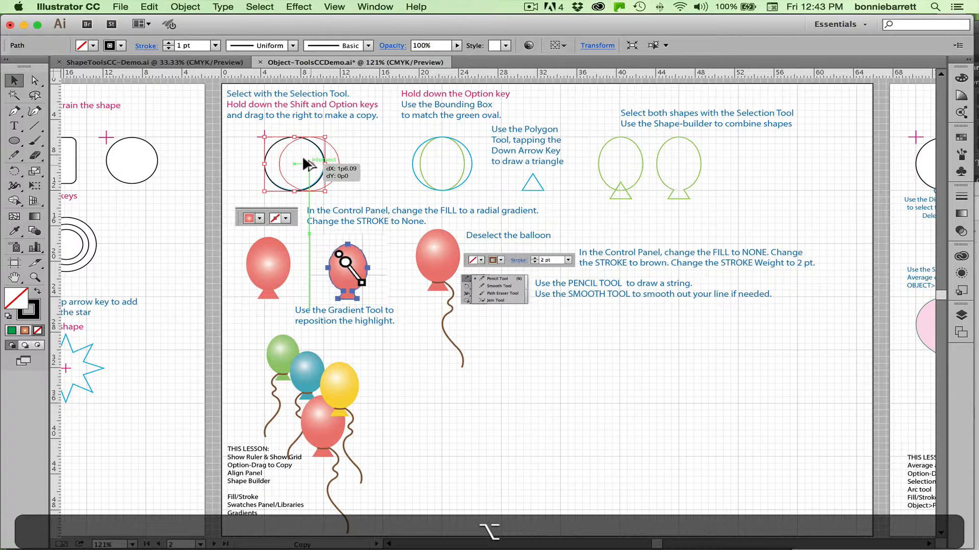
pyautogui.press('shift')
pyautogui.moveTo(305, 163); pyautogui.dragTo(434, 162)
pyautogui.press('shift')
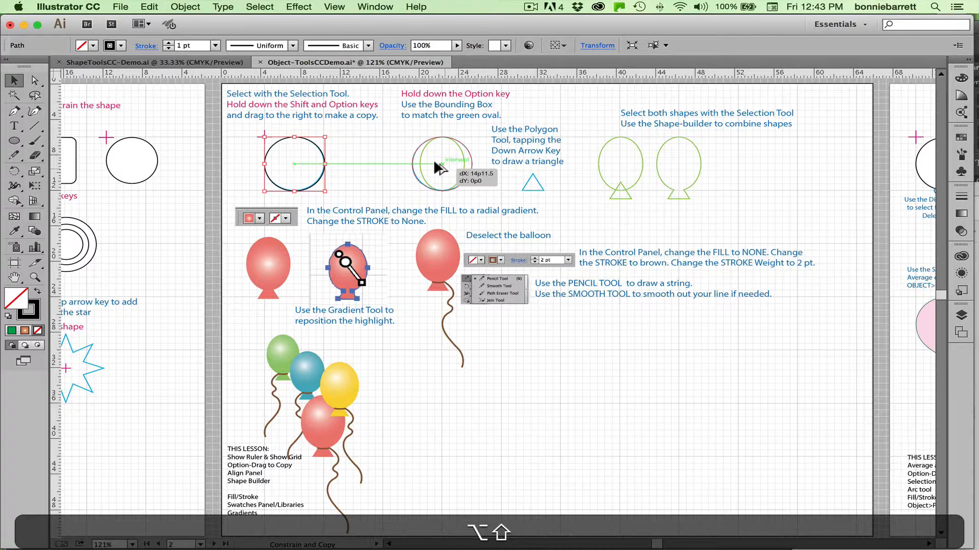
pyautogui.moveTo(434, 162); pyautogui.dragTo(434, 162)
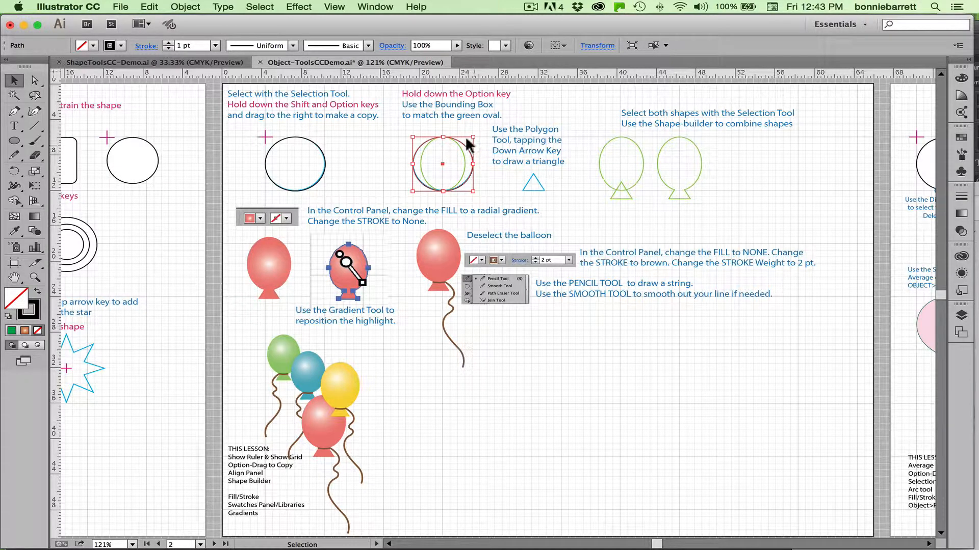
pyautogui.click(962, 315)
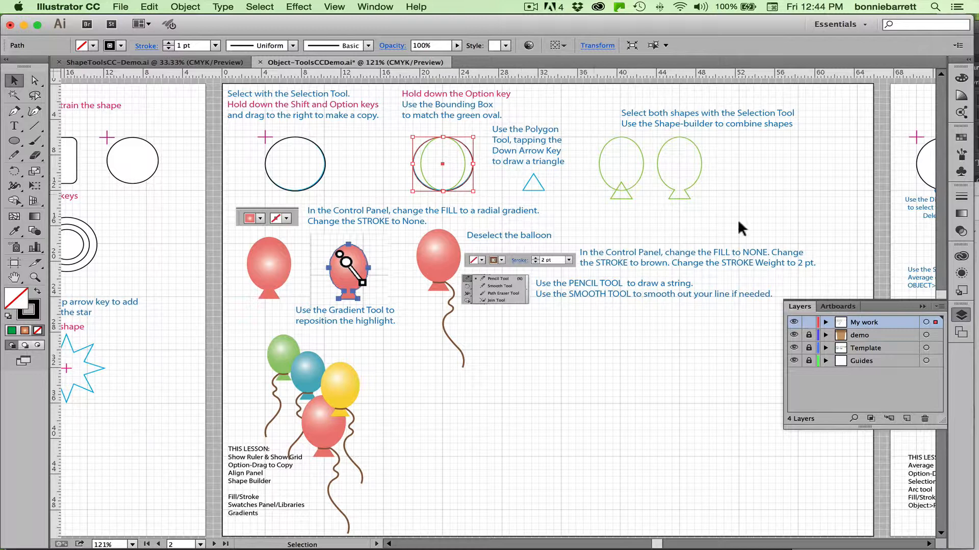
pyautogui.click(921, 306)
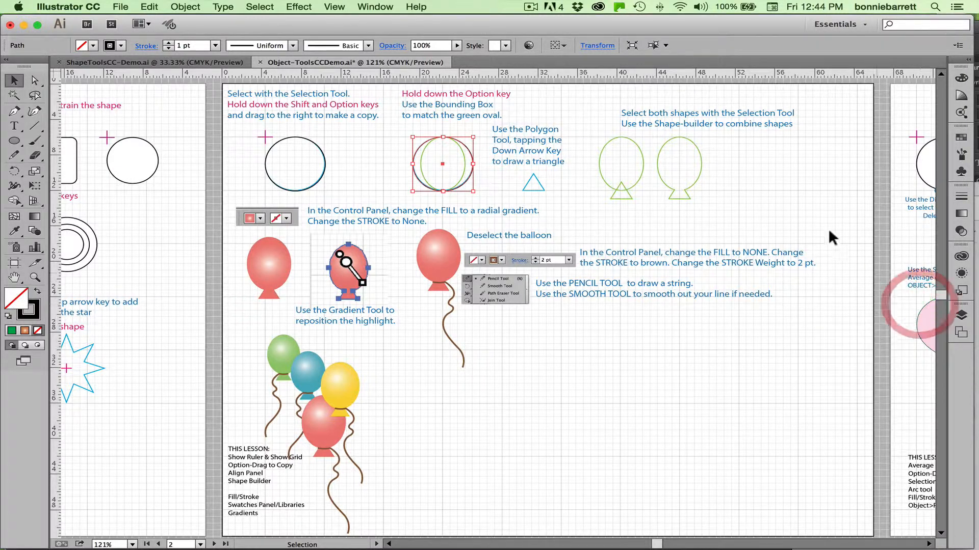
pyautogui.click(368, 8)
pyautogui.moveTo(333, 7)
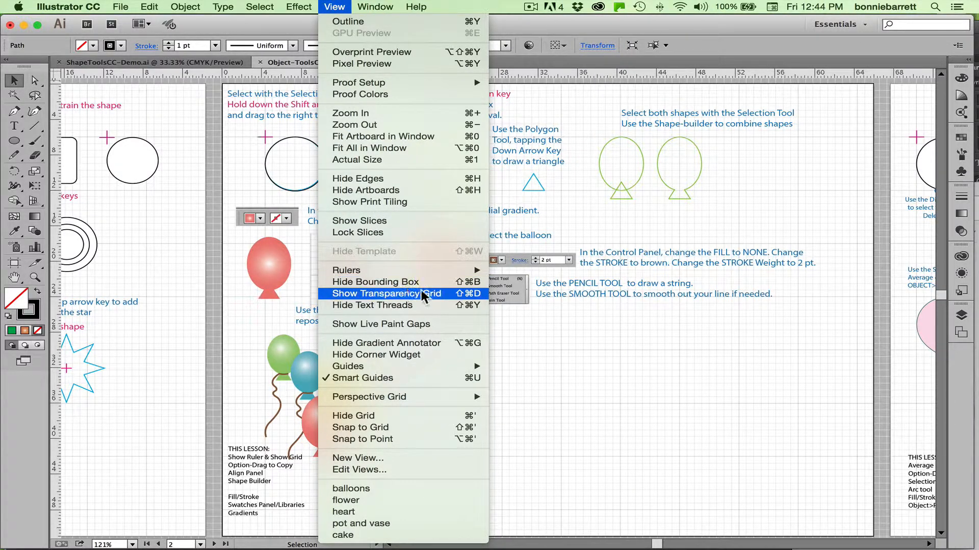
pyautogui.click(375, 286)
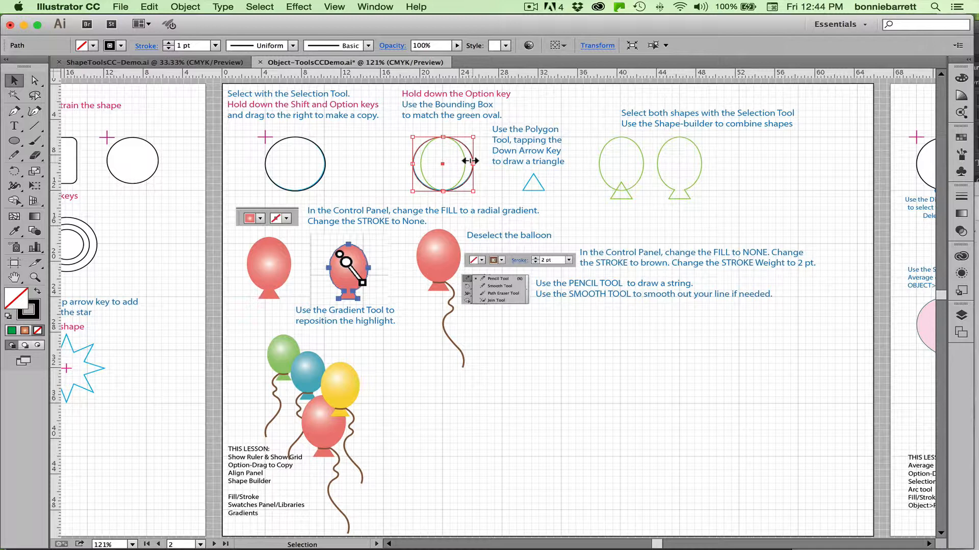
# Step: Narrow the copied circle about its centre to match the green oval, about 4p6.6 wide, and copy the oval horizontally onto the balloon template
pyautogui.moveTo(470, 160)
pyautogui.mouseDown()
pyautogui.moveTo(425, 161)
pyautogui.moveTo(510, 162)
pyautogui.moveTo(462, 162)
pyautogui.mouseUp()
pyautogui.press('alt')
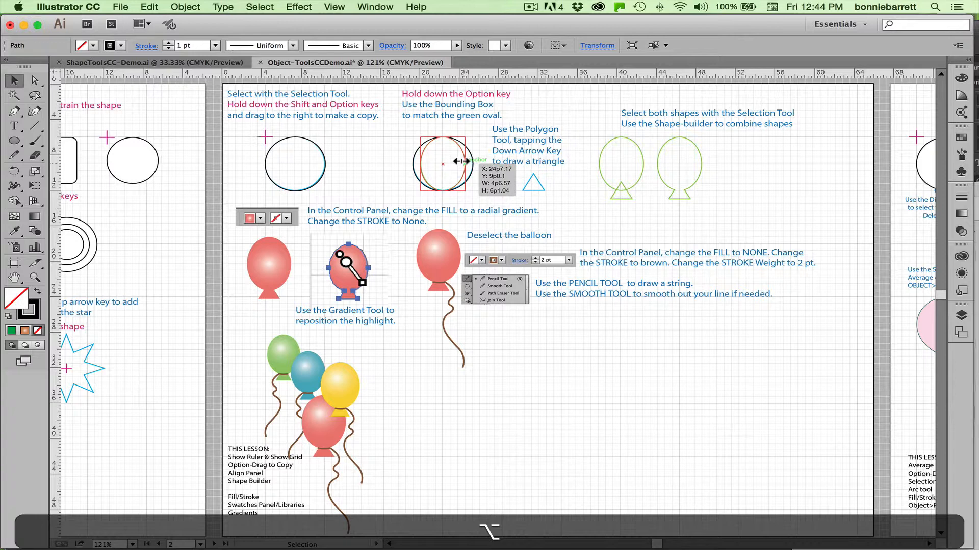
pyautogui.moveTo(461, 161); pyautogui.dragTo(462, 161)
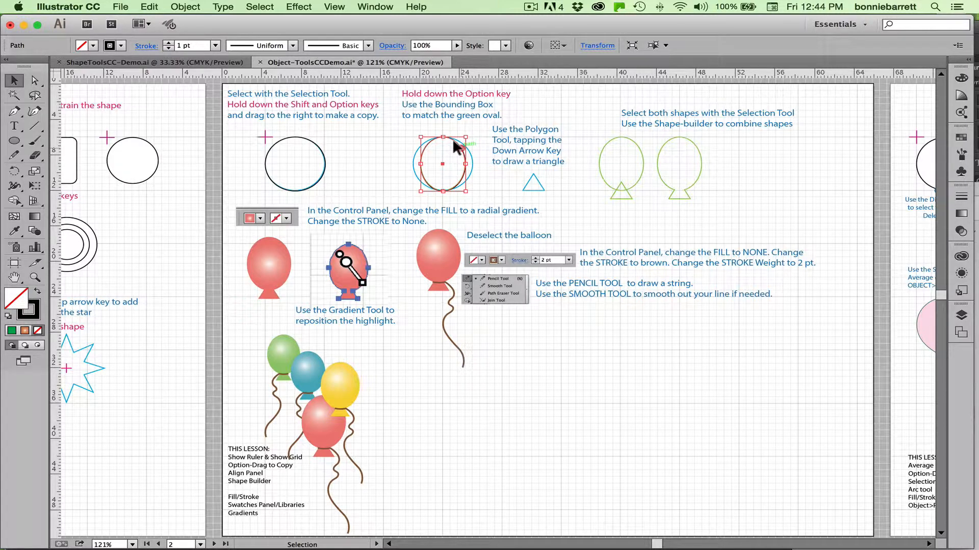
pyautogui.hotkey('alt', 'shift')
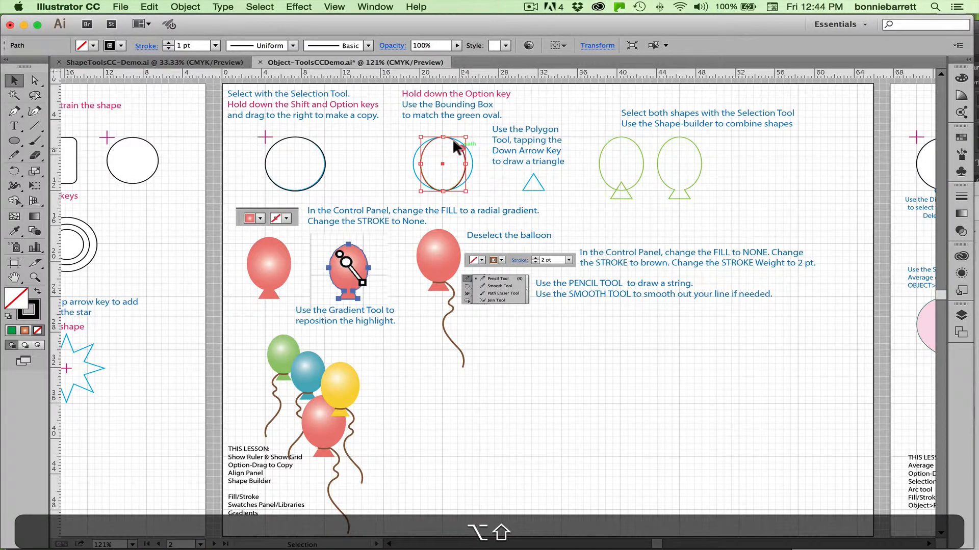
pyautogui.moveTo(456, 148); pyautogui.dragTo(630, 148)
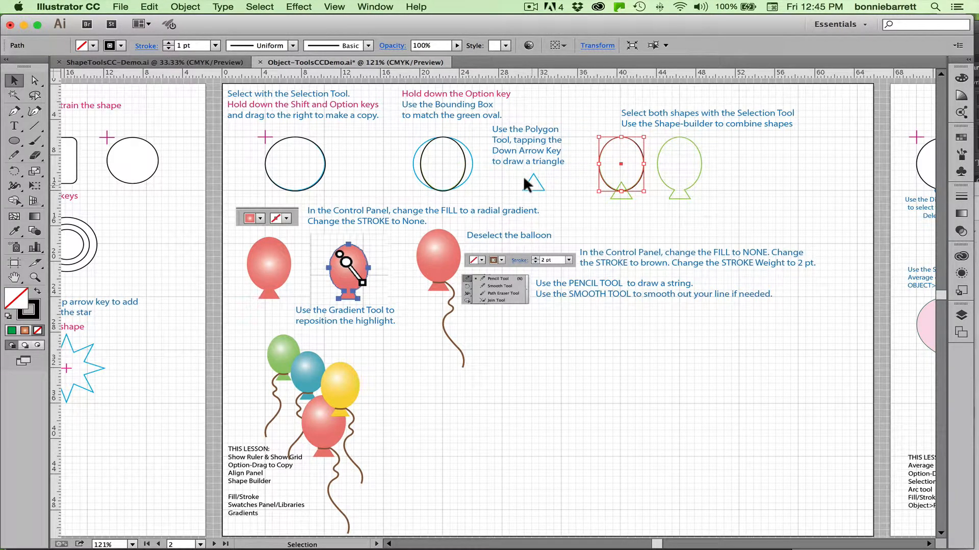
# Step: Start a polygon below the oval with the Polygon tool and reduce it to three sides
pyautogui.click(14, 141)
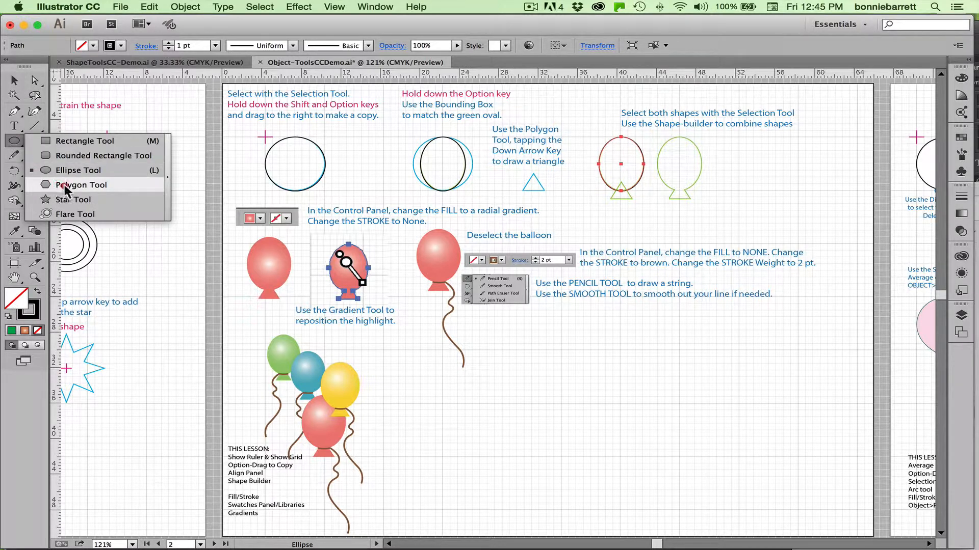
pyautogui.click(65, 186)
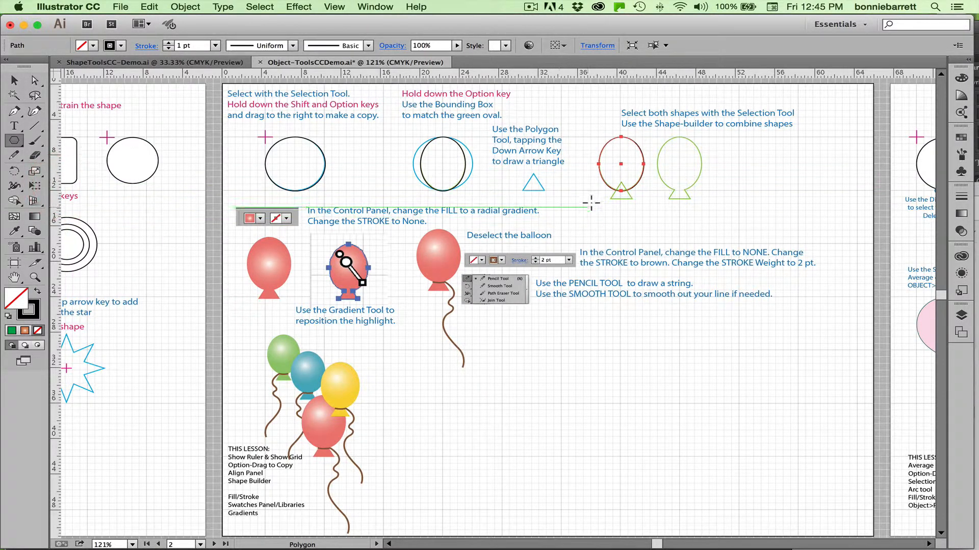
pyautogui.moveTo(581, 205); pyautogui.dragTo(590, 218)
pyautogui.press('Up')
pyautogui.press('Up')
pyautogui.press('Up')
pyautogui.press('Up')
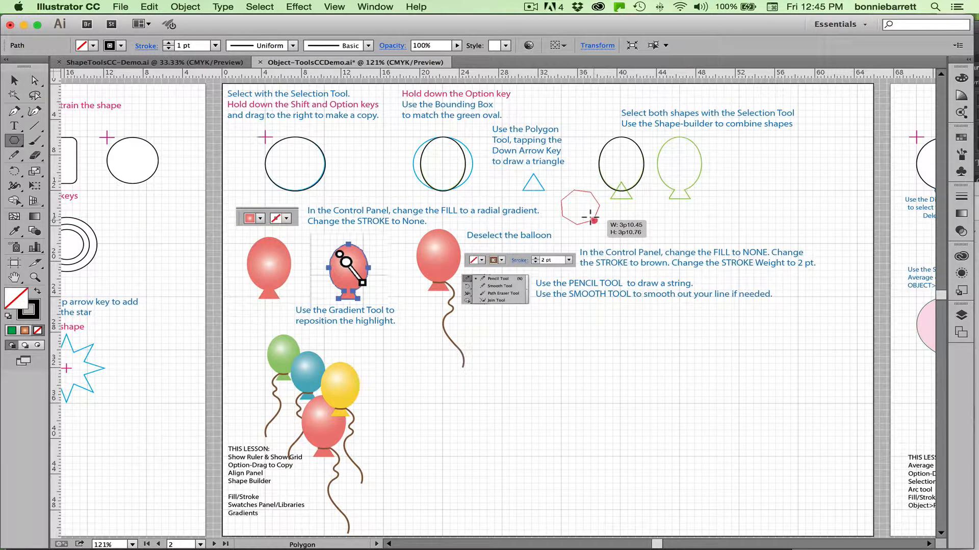
pyautogui.press('Down')
pyautogui.press('Down')
pyautogui.press('Down')
pyautogui.moveTo(590, 218); pyautogui.dragTo(590, 218)
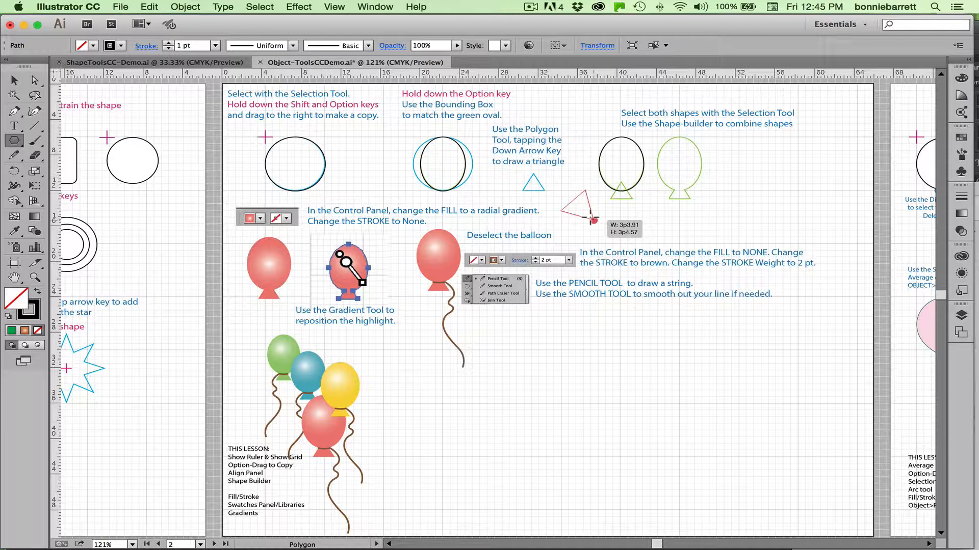
# Step: Level the triangle and place it over the template triangle at the oval's base, about 2p3 wide and 1p11.4 high
pyautogui.moveTo(590, 218)
pyautogui.mouseDown()
pyautogui.moveTo(578, 189)
pyautogui.moveTo(609, 176)
pyautogui.moveTo(612, 186)
pyautogui.moveTo(618, 172)
pyautogui.moveTo(525, 170)
pyautogui.moveTo(566, 166)
pyautogui.moveTo(585, 180)
pyautogui.moveTo(619, 166)
pyautogui.moveTo(622, 182)
pyautogui.moveTo(614, 178)
pyautogui.mouseUp()
pyautogui.press('shift')
pyautogui.press('shift')
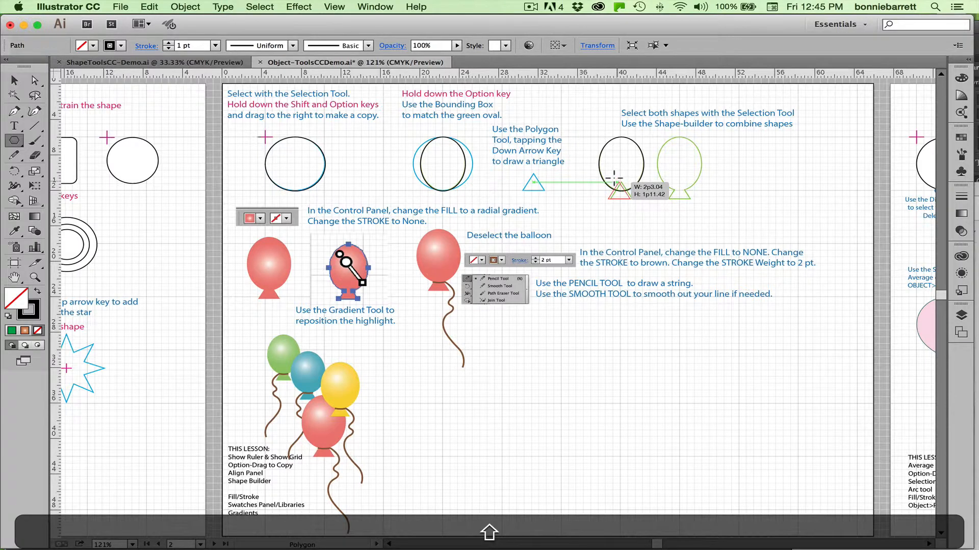
pyautogui.moveTo(614, 178); pyautogui.dragTo(615, 178)
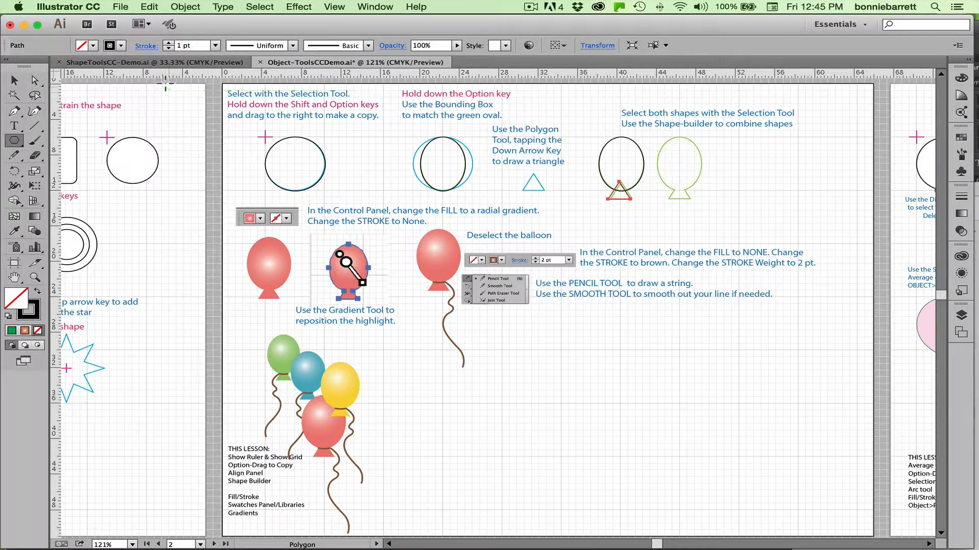
# Step: Select the oval and triangle together and align their horizontal centres with Align to Selection
pyautogui.press('v')
pyautogui.click(14, 80)
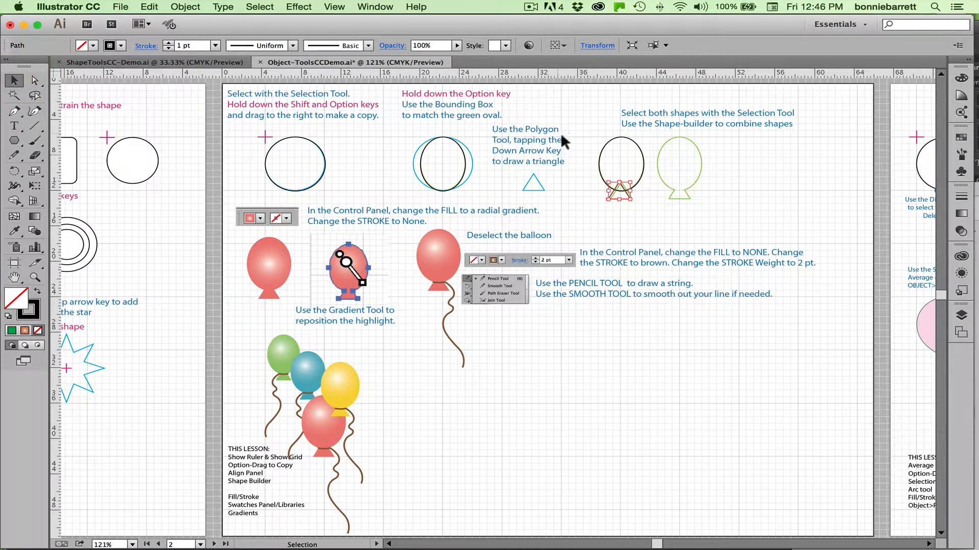
pyautogui.click(585, 127)
pyautogui.moveTo(594, 136); pyautogui.dragTo(622, 196)
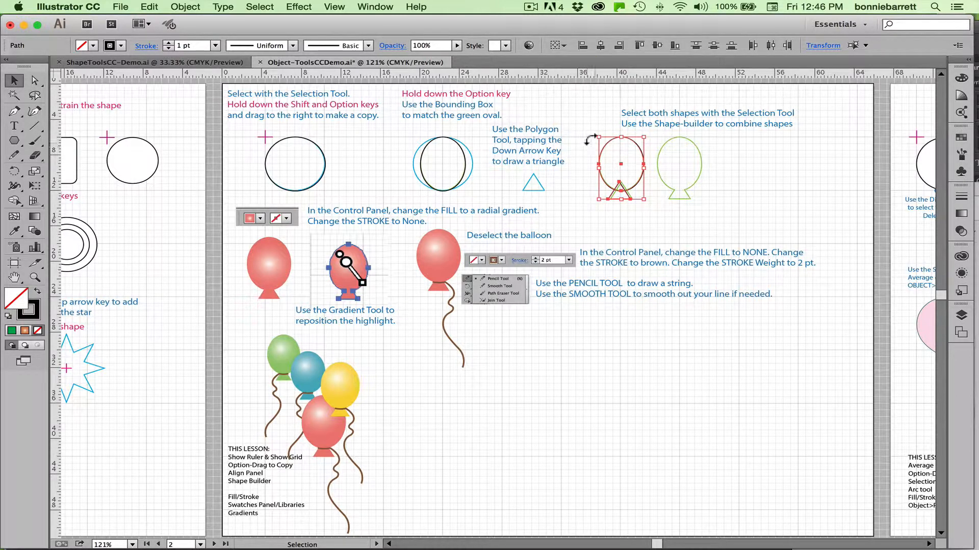
pyautogui.moveTo(587, 141); pyautogui.dragTo(627, 196)
pyautogui.click(569, 167)
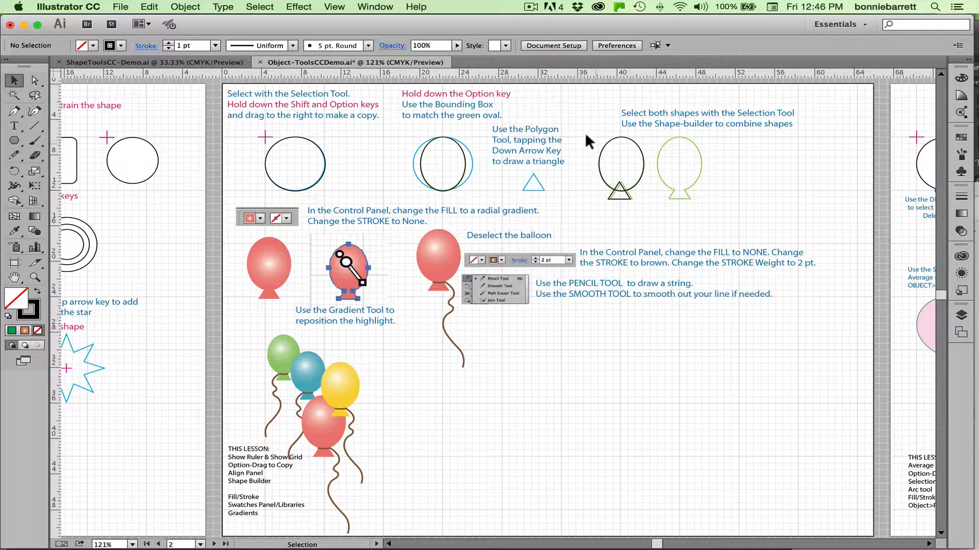
pyautogui.click(619, 196)
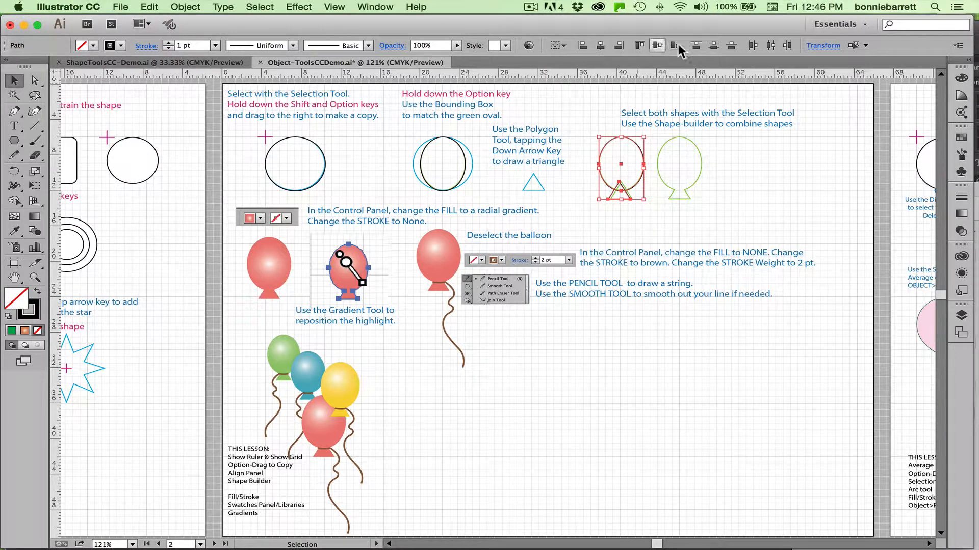
pyautogui.click(563, 45)
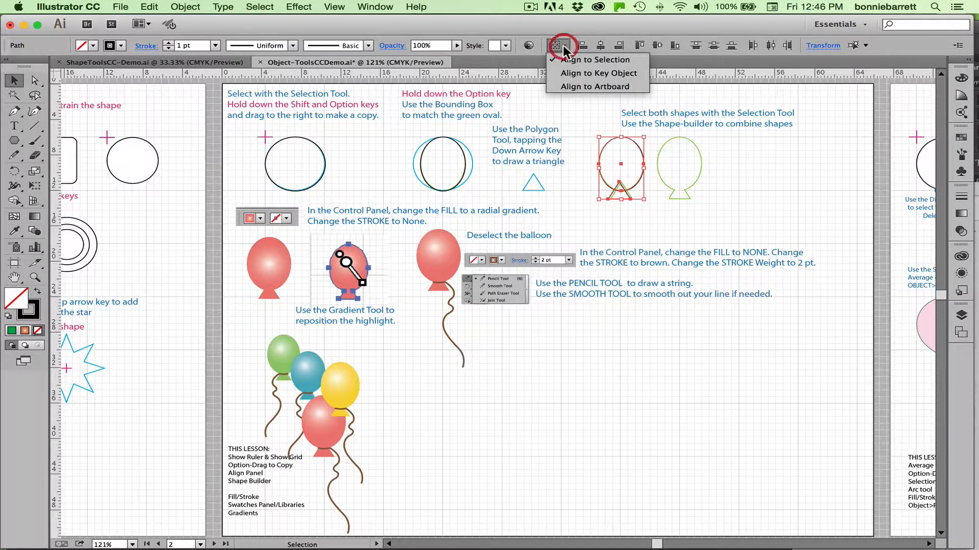
pyautogui.click(583, 59)
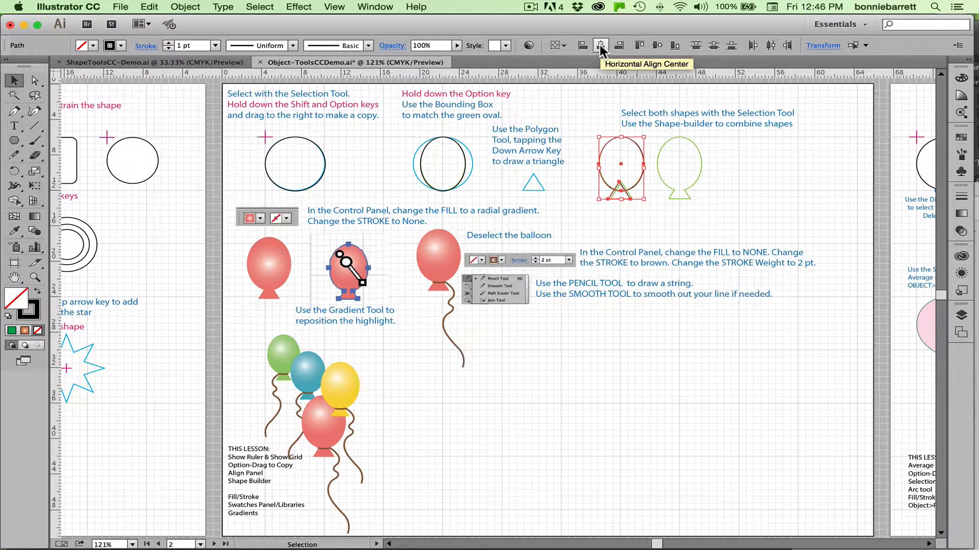
pyautogui.click(600, 45)
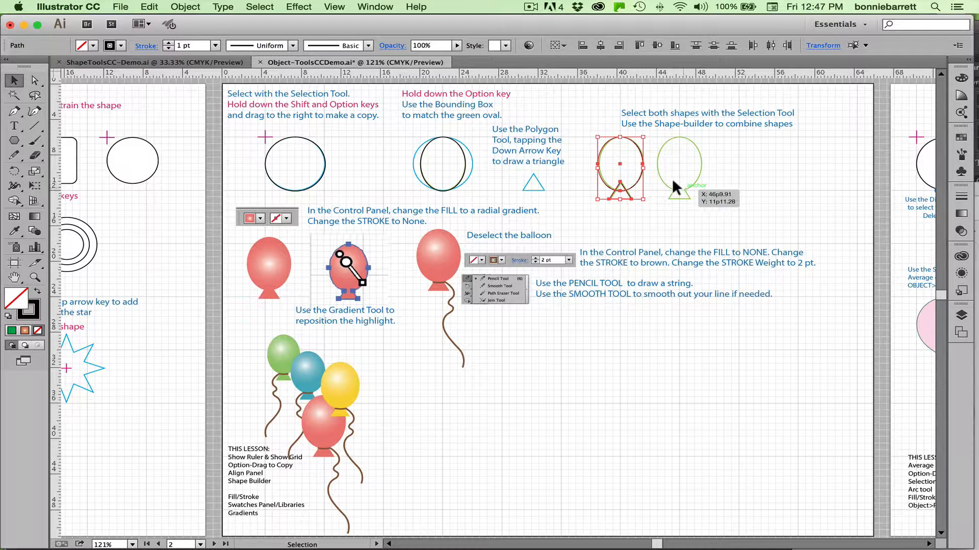
# Step: Merge the oval and the triangle into one balloon outline with the Shape Builder tool
pyautogui.click(12, 203)
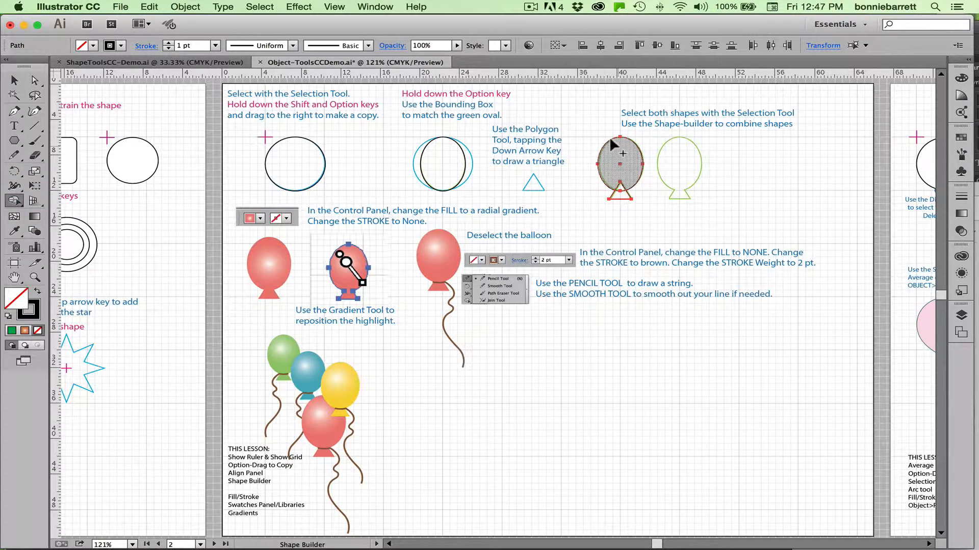
pyautogui.moveTo(611, 143); pyautogui.dragTo(613, 196)
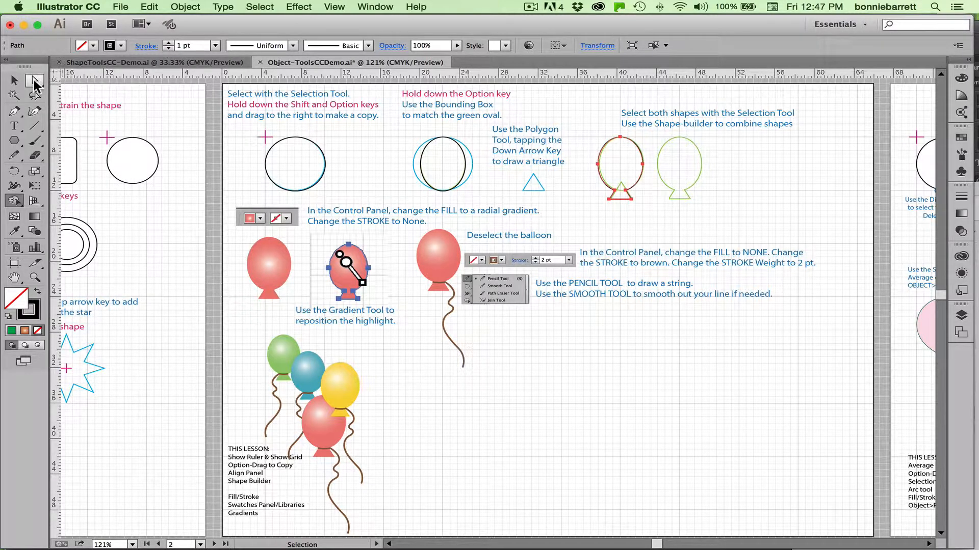
# Step: Round both bottom corners of the balloon's base with live corners to a radius of about 0p1.73
pyautogui.click(35, 278)
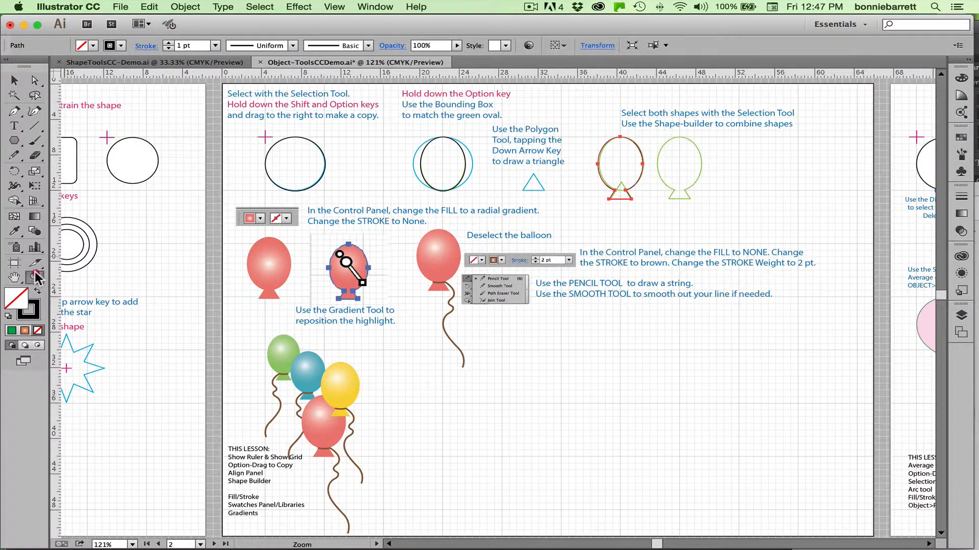
pyautogui.moveTo(579, 163); pyautogui.dragTo(657, 228)
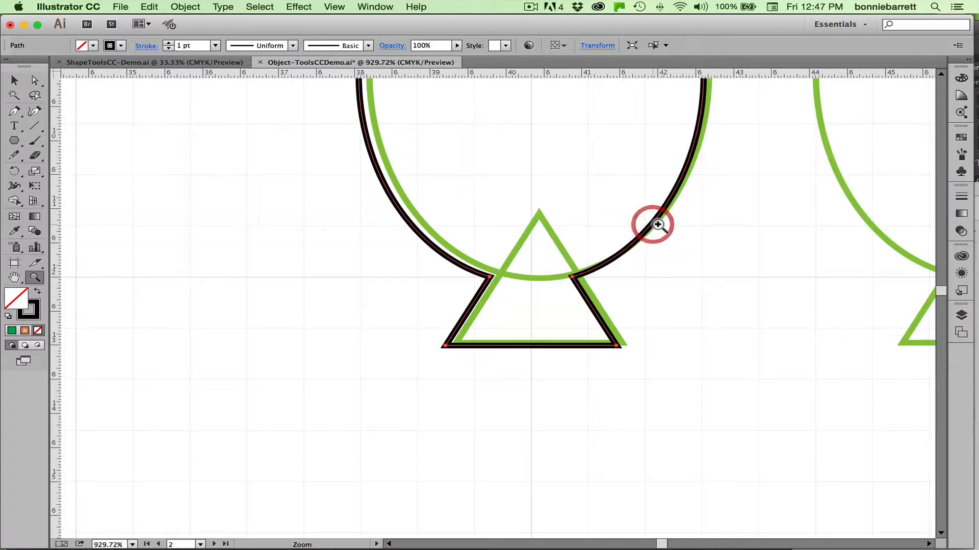
pyautogui.click(37, 77)
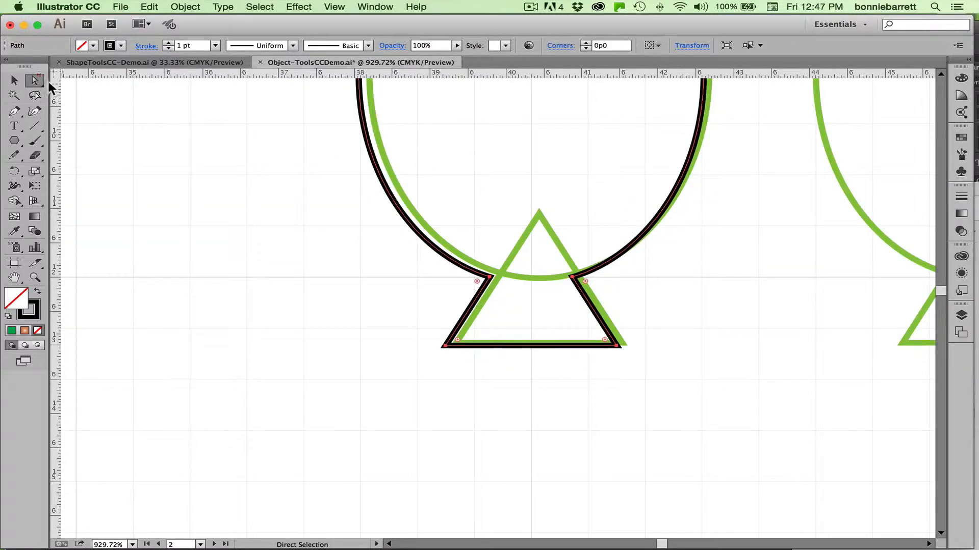
pyautogui.click(397, 319)
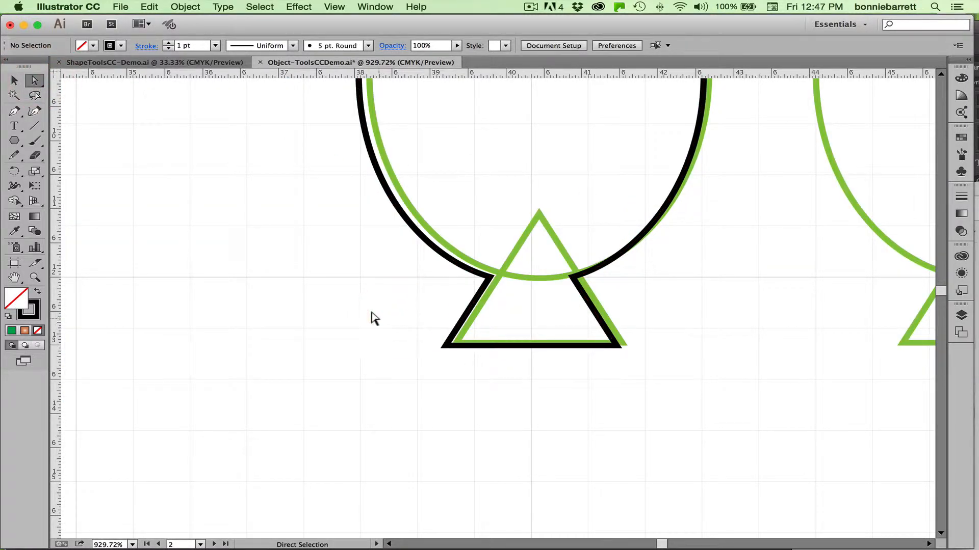
pyautogui.moveTo(380, 321); pyautogui.dragTo(644, 368)
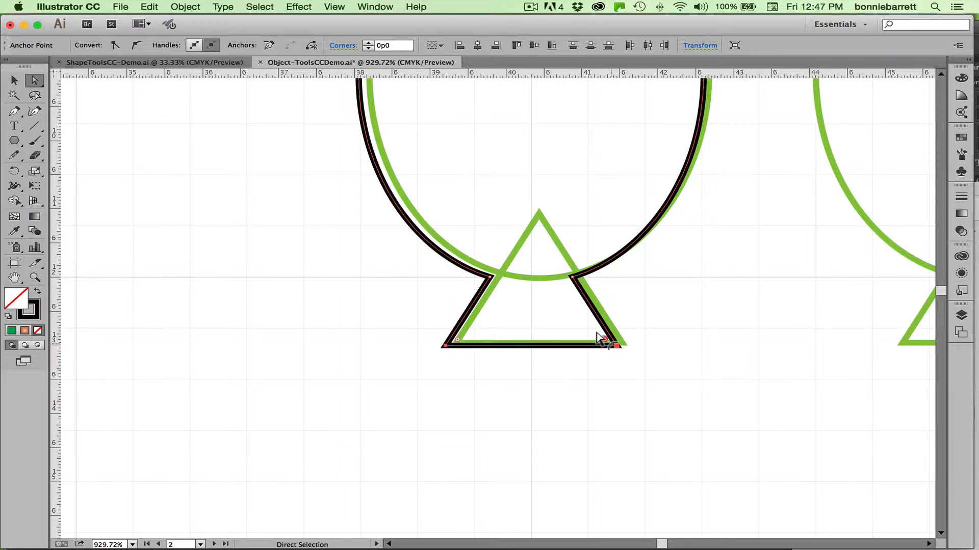
pyautogui.moveTo(597, 333); pyautogui.dragTo(594, 336)
pyautogui.press('super+minus')
pyautogui.press('super+minus')
pyautogui.press('super+minus')
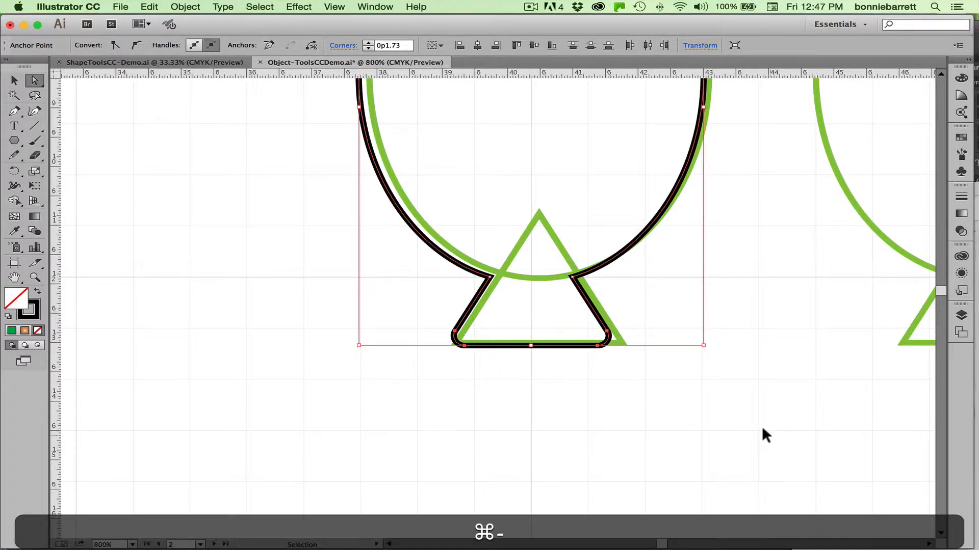
pyautogui.press('super+minus')
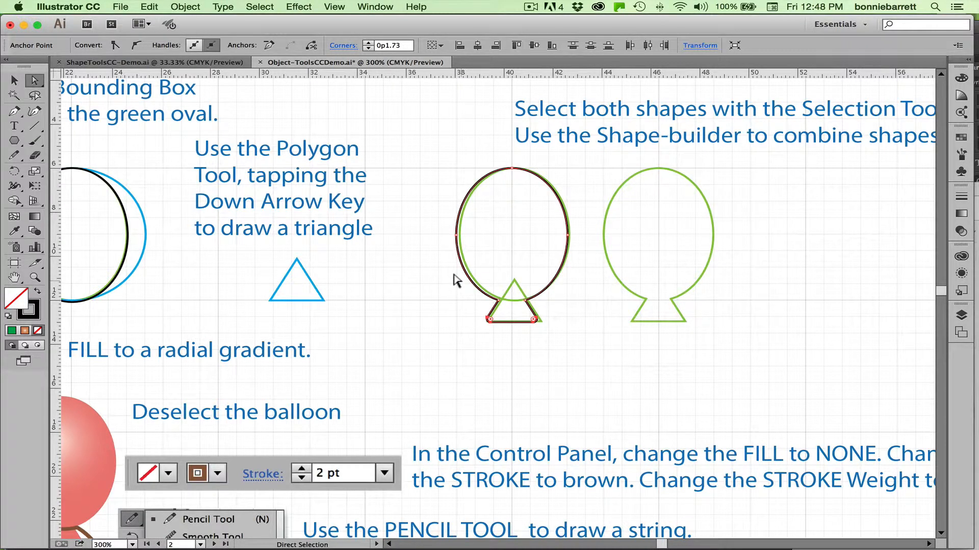
pyautogui.press('super')
pyautogui.press('super+minus')
pyautogui.press('super+minus')
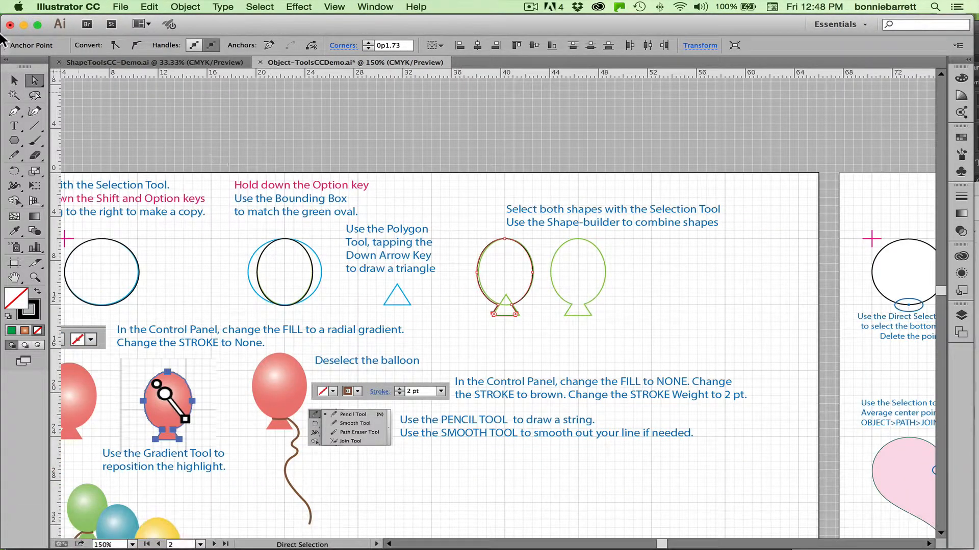
# Step: Select the whole balloon and display the Swatches collection, enlarged to show more rows of swatches
pyautogui.press('v')
pyautogui.click(411, 224)
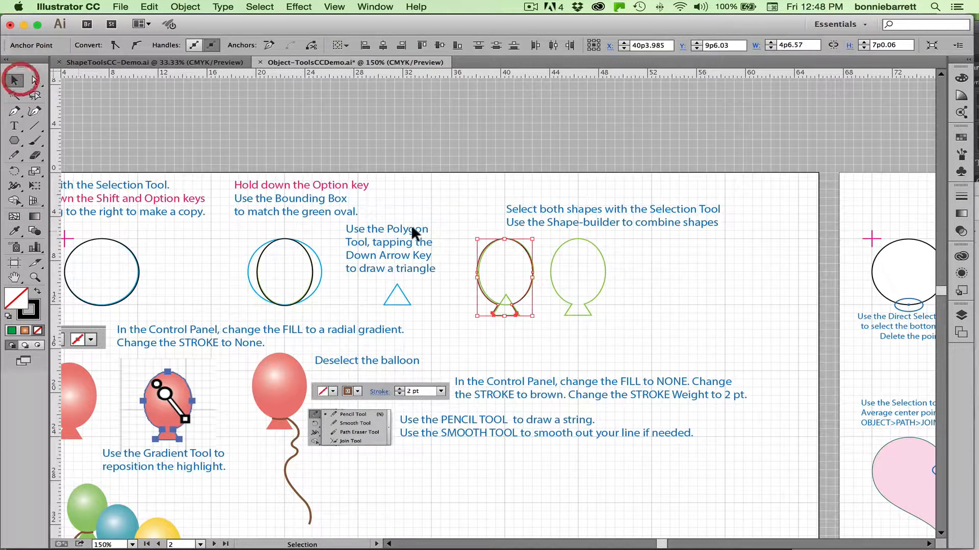
pyautogui.click(483, 237)
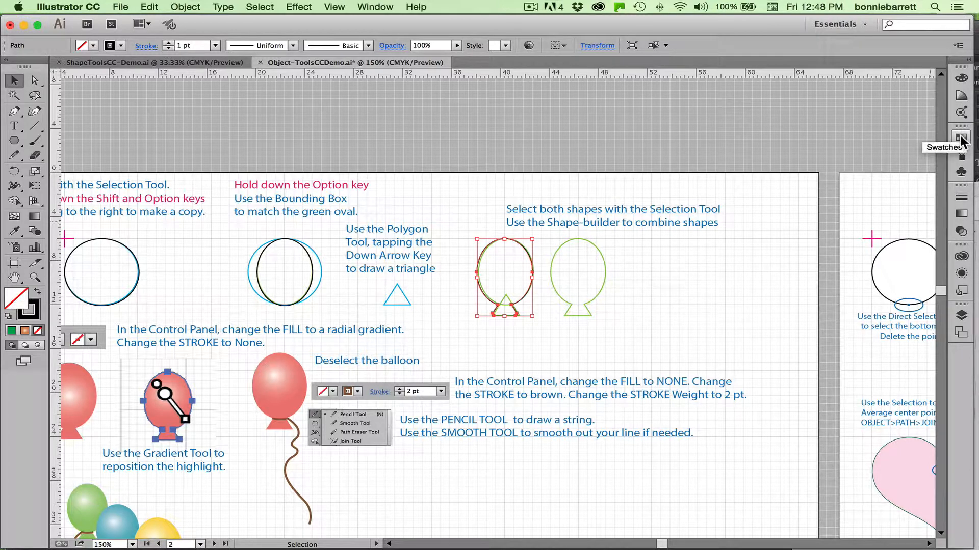
pyautogui.click(374, 7)
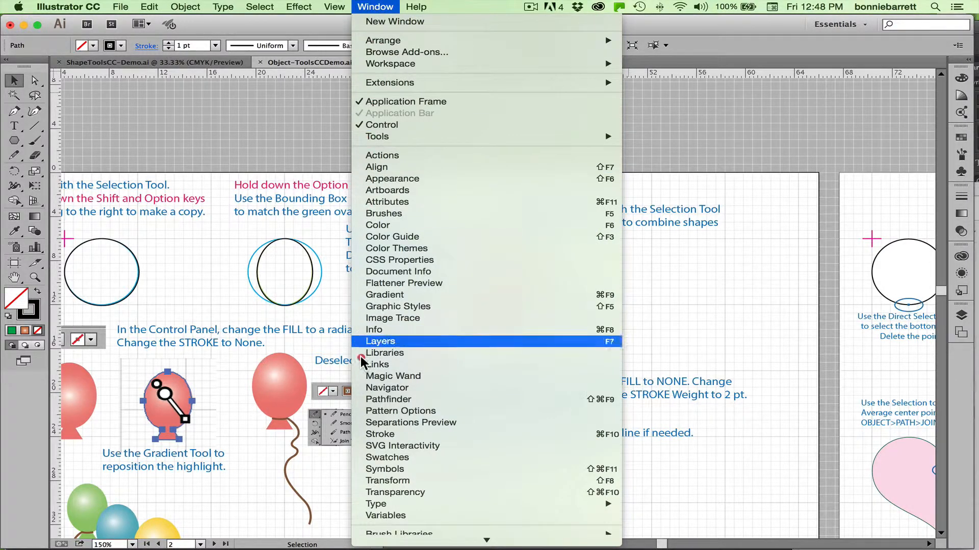
pyautogui.click(365, 457)
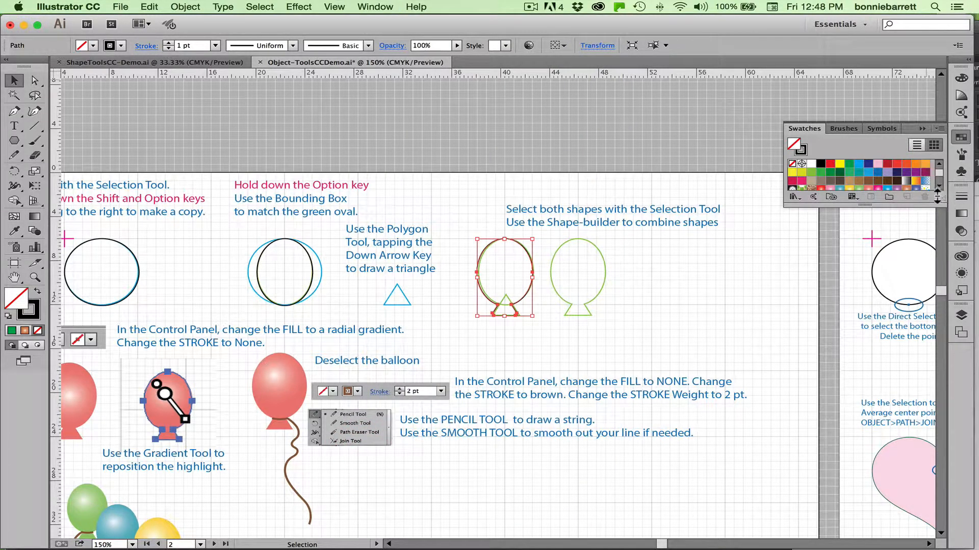
pyautogui.moveTo(940, 204); pyautogui.dragTo(936, 238)
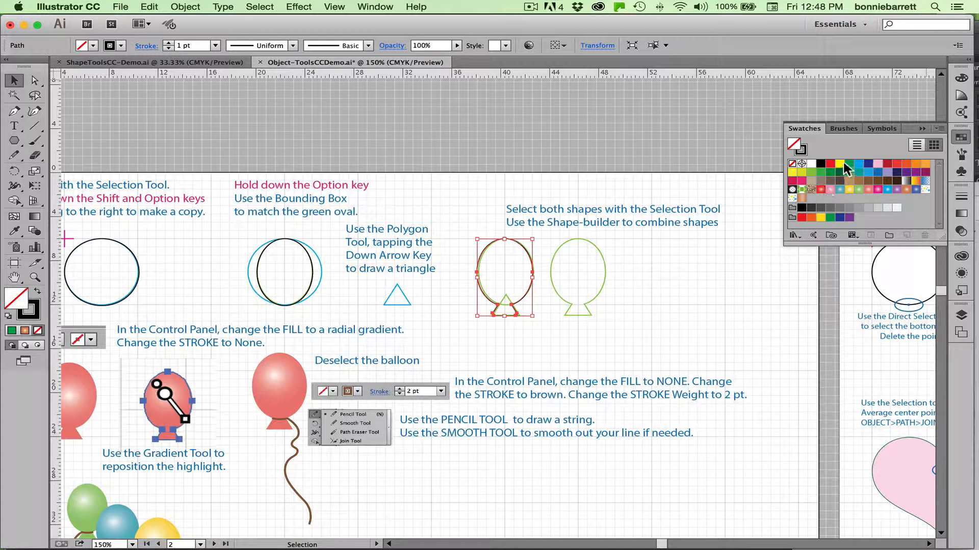
# Step: Try the pink and magenta radial gradients on the balloon and settle on the bright red radial gradient fill
pyautogui.click(828, 189)
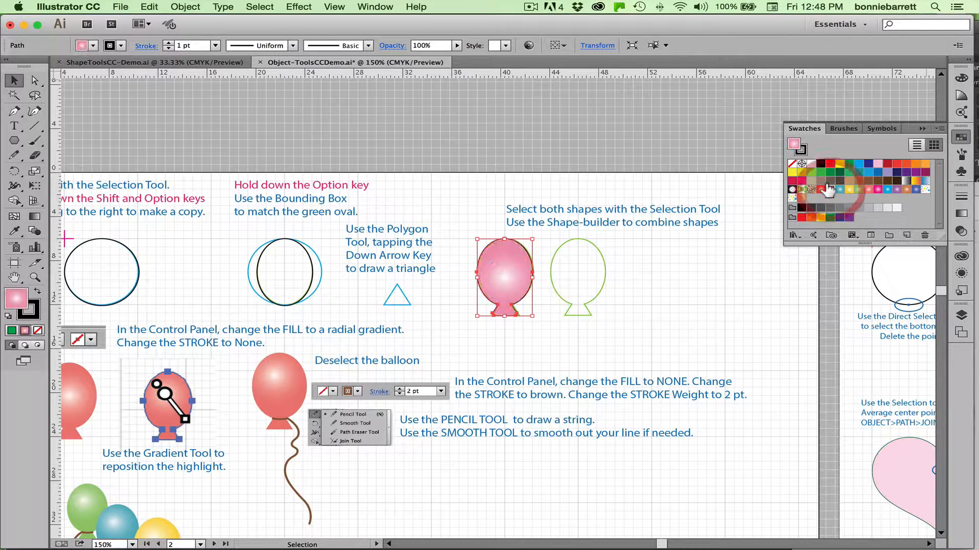
pyautogui.click(816, 188)
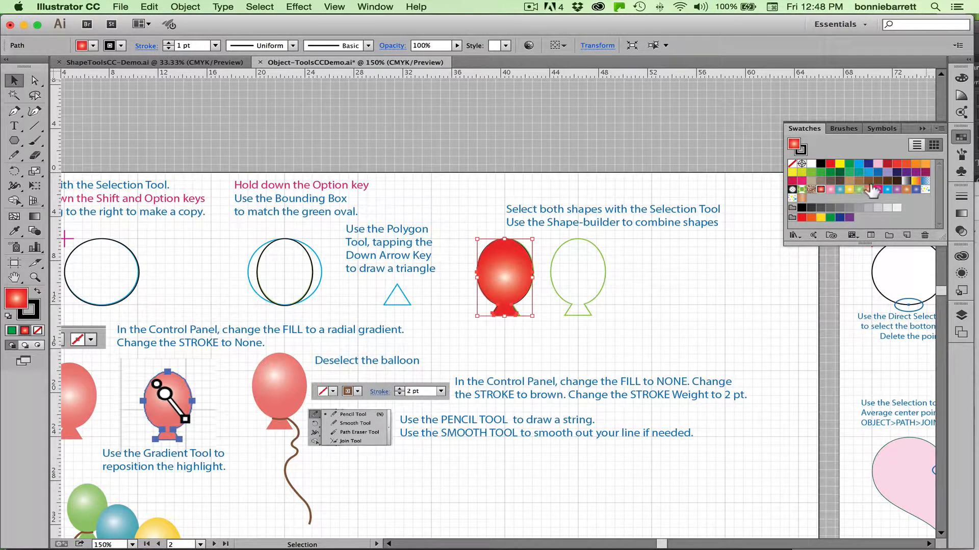
pyautogui.click(878, 189)
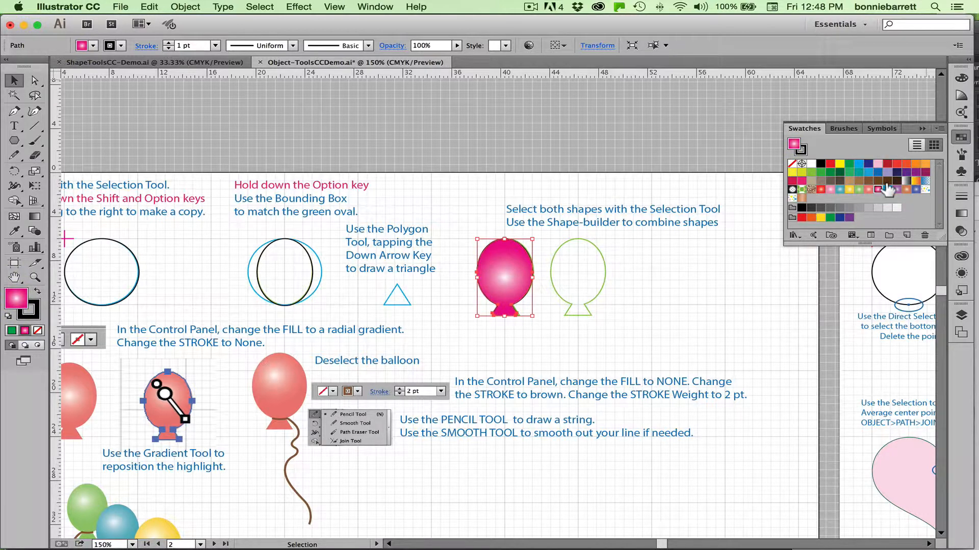
pyautogui.click(816, 189)
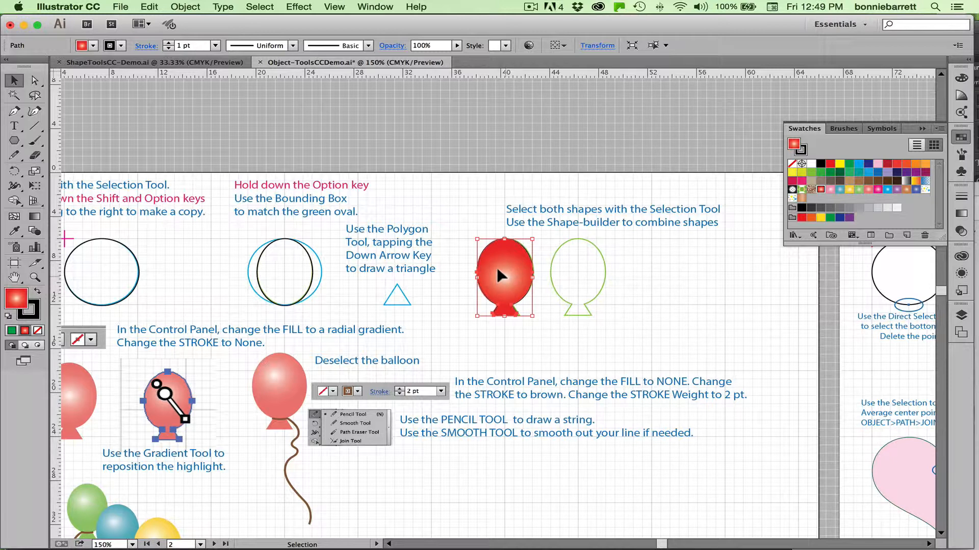
# Step: Shift the balloon's gradient highlight up and slightly left of its centre with the Gradient tool
pyautogui.click(35, 218)
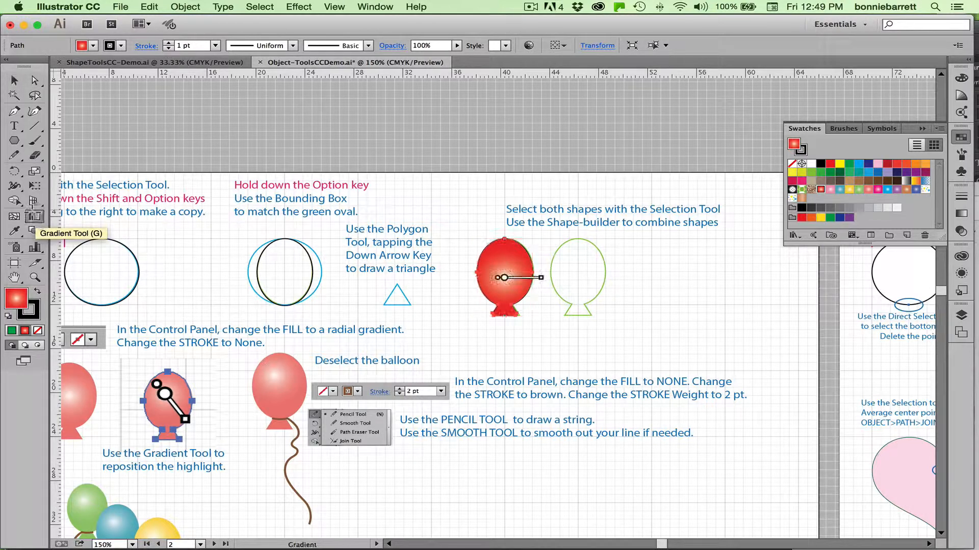
pyautogui.moveTo(502, 278)
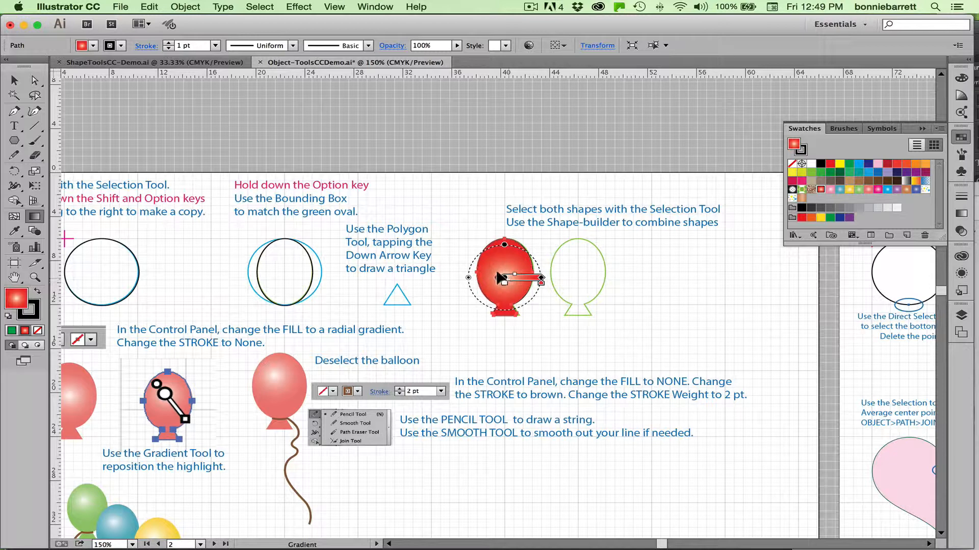
pyautogui.moveTo(499, 277); pyautogui.dragTo(497, 265)
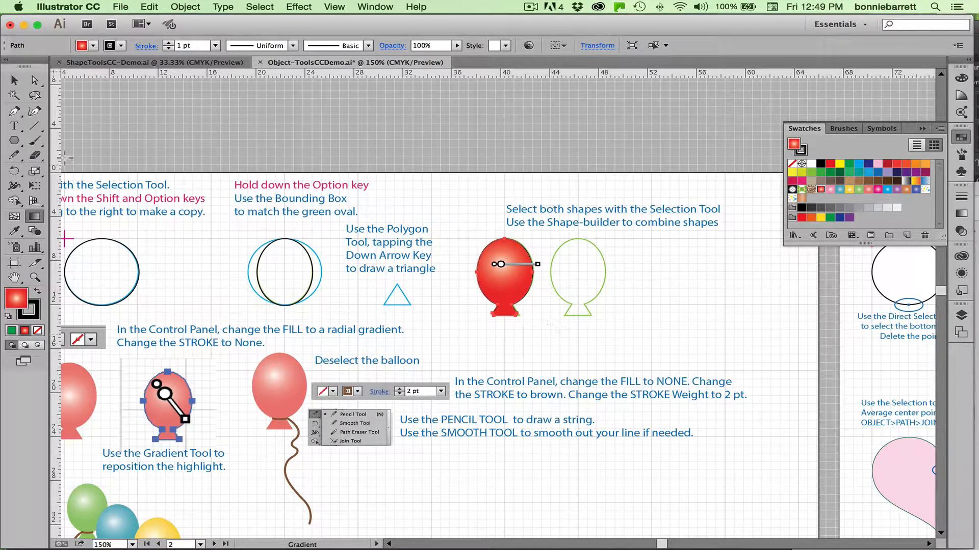
# Step: Set the red balloon's stroke to None
pyautogui.click(15, 80)
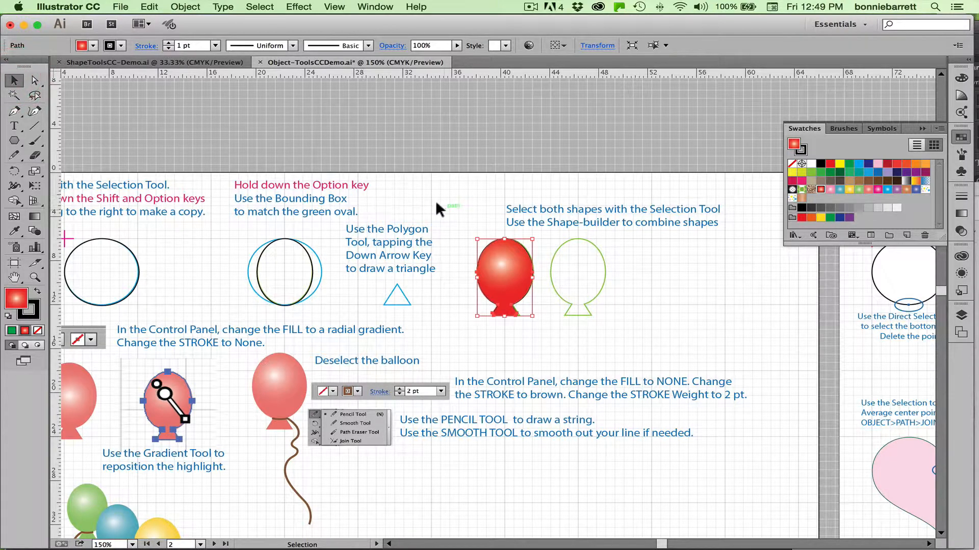
pyautogui.click(460, 209)
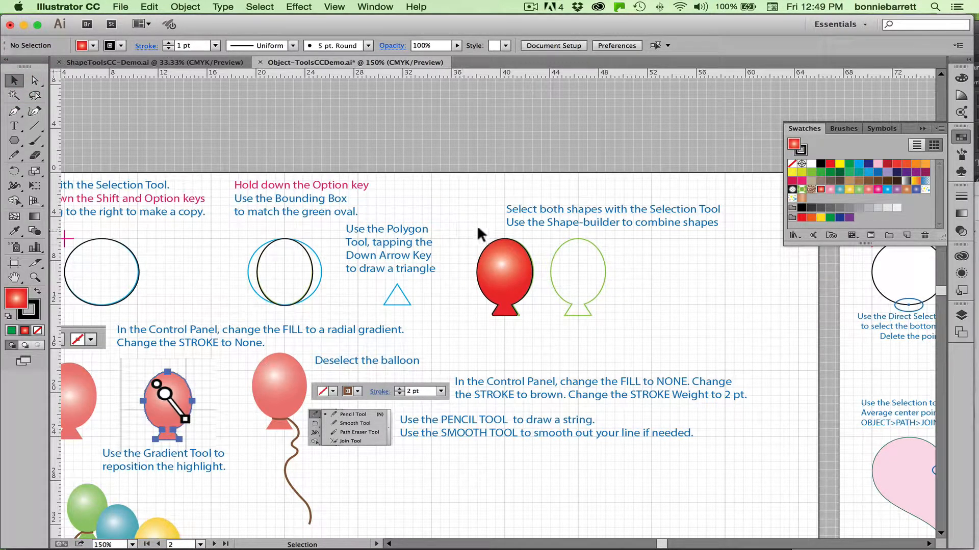
pyautogui.click(491, 244)
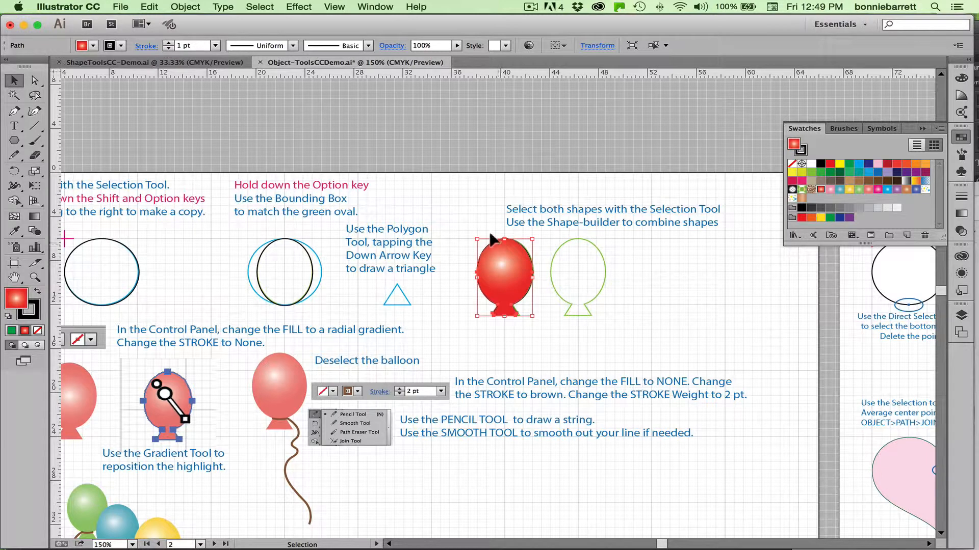
pyautogui.click(111, 46)
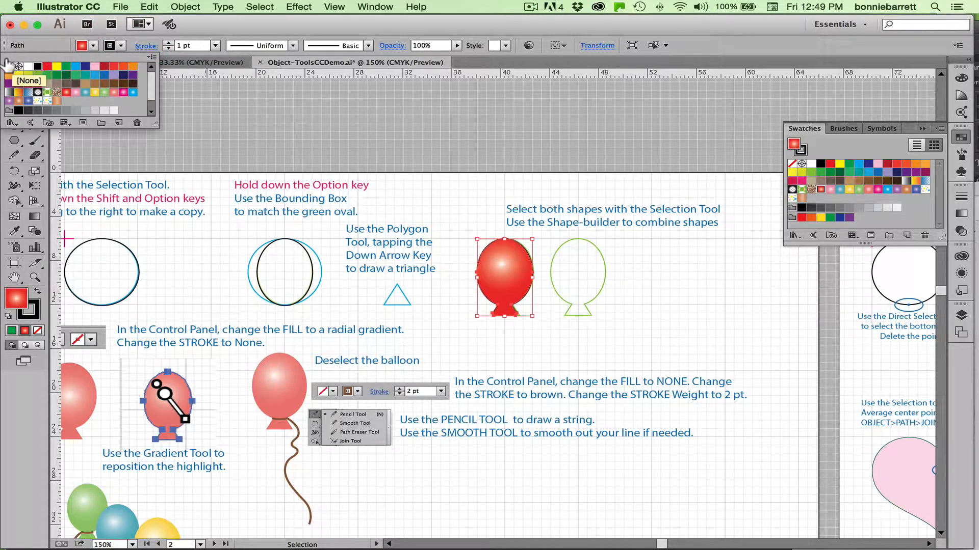
pyautogui.click(120, 44)
pyautogui.click(120, 44)
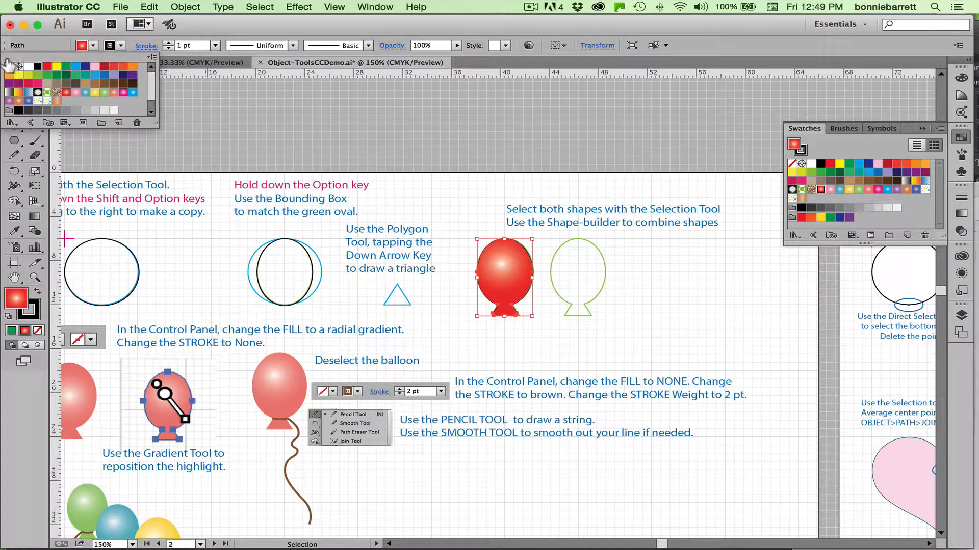
pyautogui.click(8, 66)
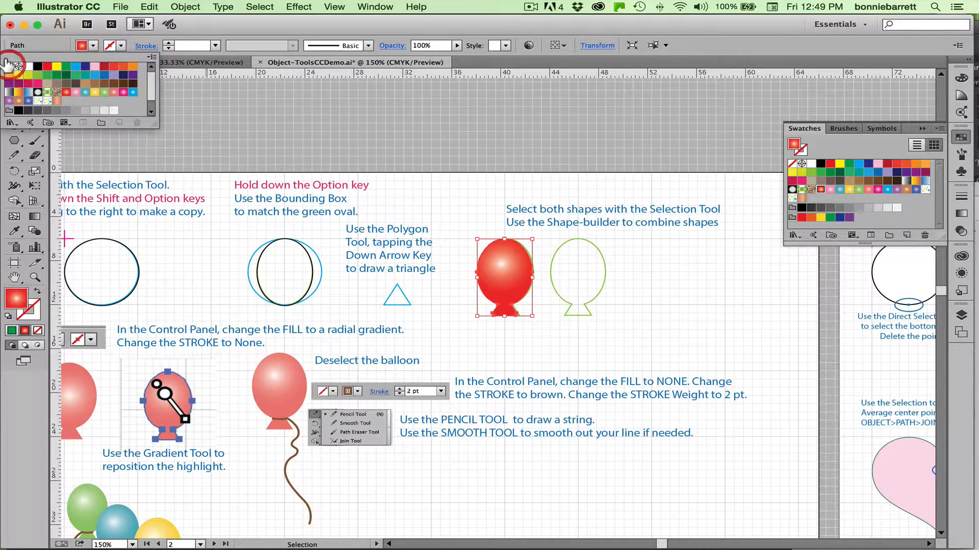
pyautogui.click(475, 224)
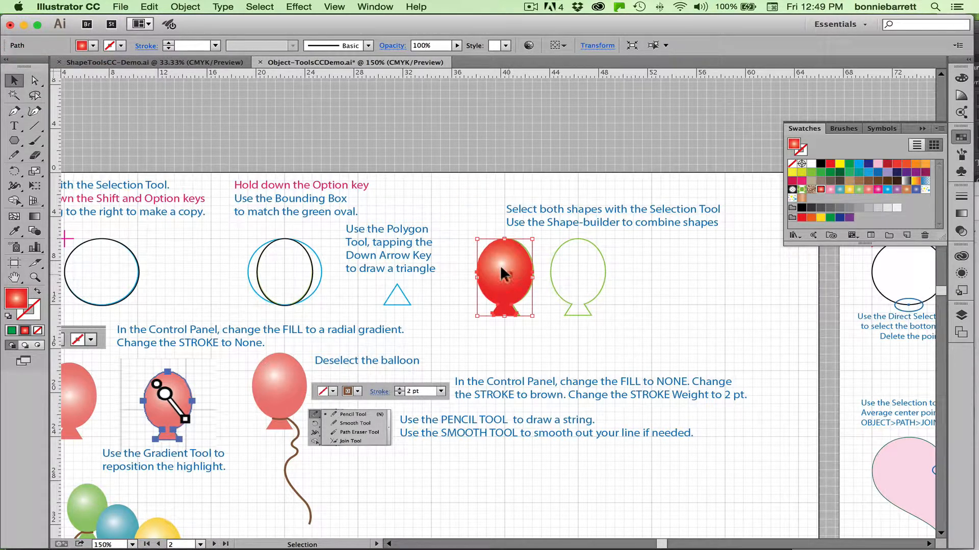
# Step: Place a copy of the red balloon beyond the green balloon outline and fill the copy with the teal radial gradient
pyautogui.moveTo(500, 265); pyautogui.dragTo(641, 307)
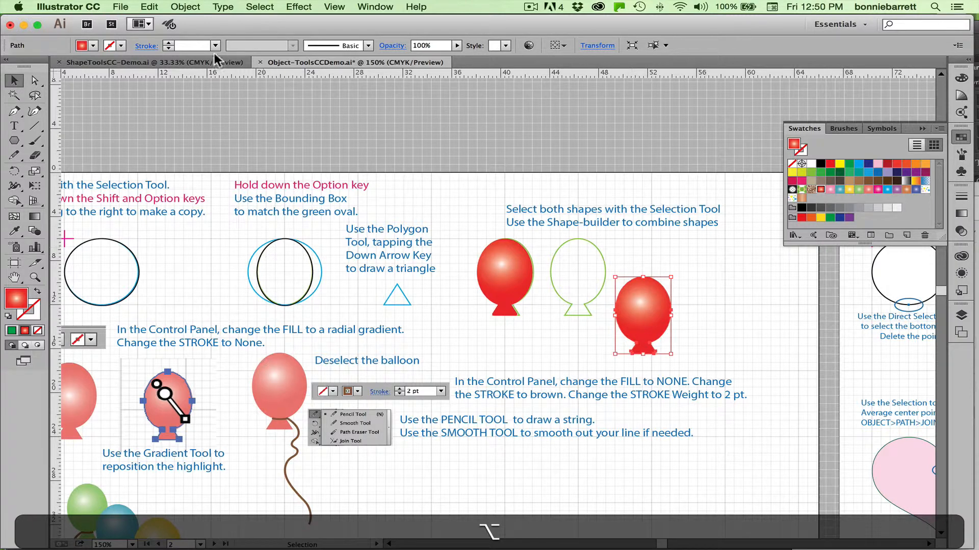
pyautogui.click(93, 46)
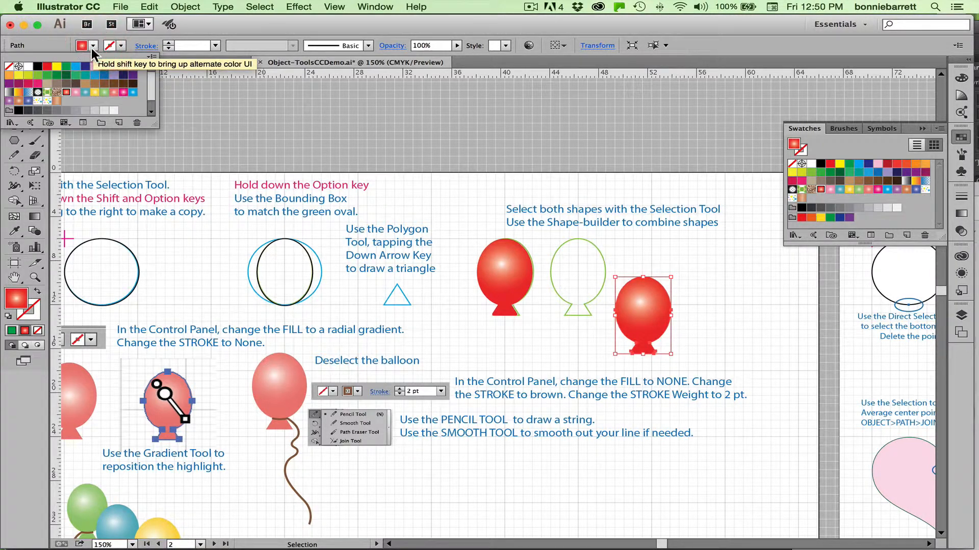
pyautogui.click(85, 92)
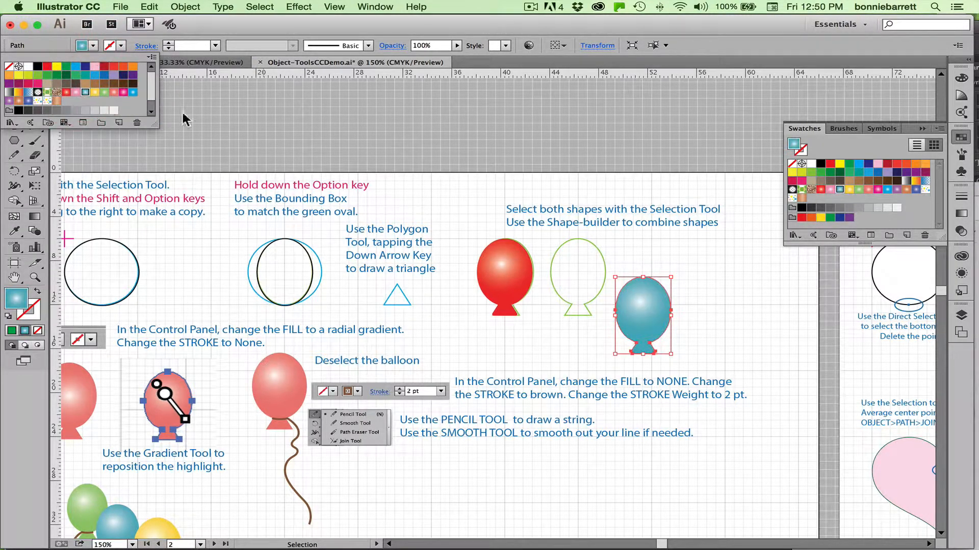
pyautogui.click(710, 293)
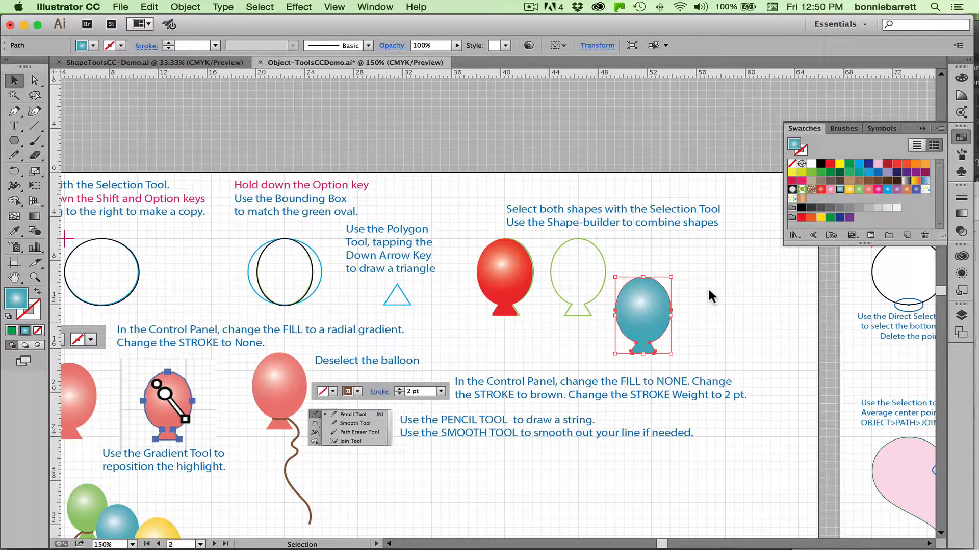
pyautogui.click(709, 294)
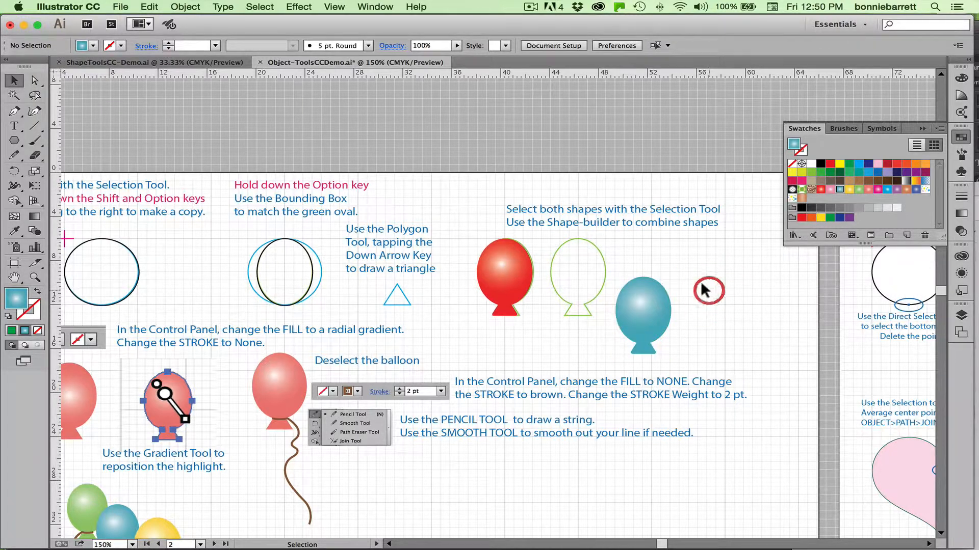
# Step: Recolour the copied balloon, trying the yellow radial gradient and ending with the coral radial gradient
pyautogui.click(635, 294)
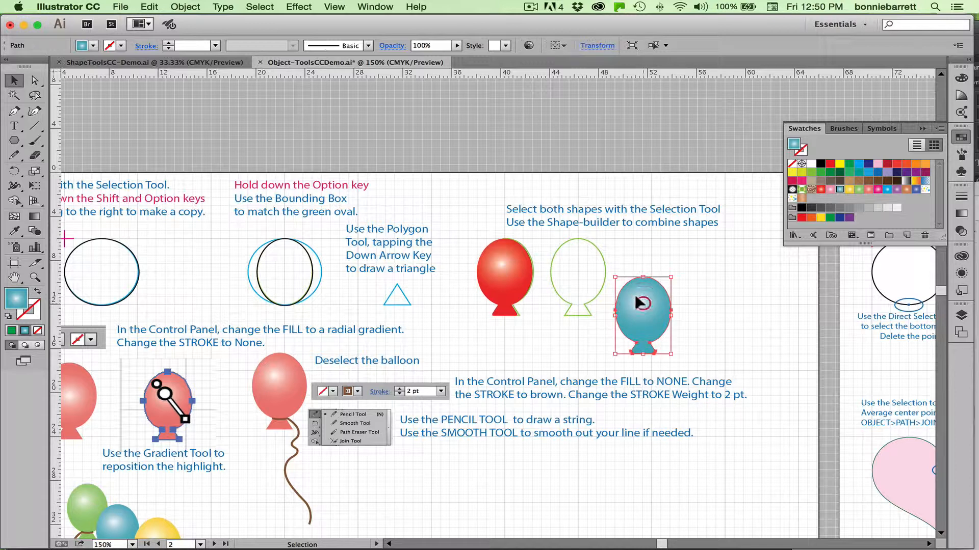
pyautogui.click(847, 189)
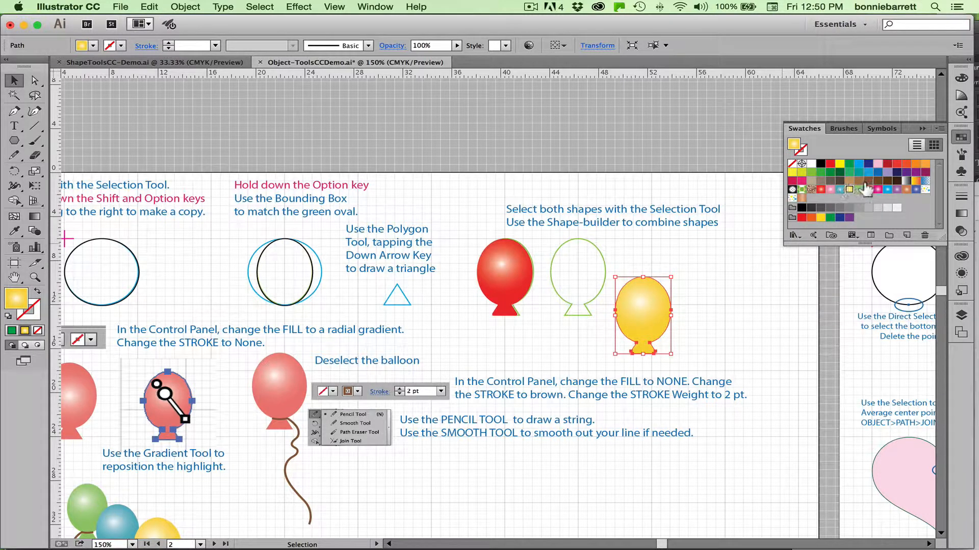
pyautogui.click(868, 189)
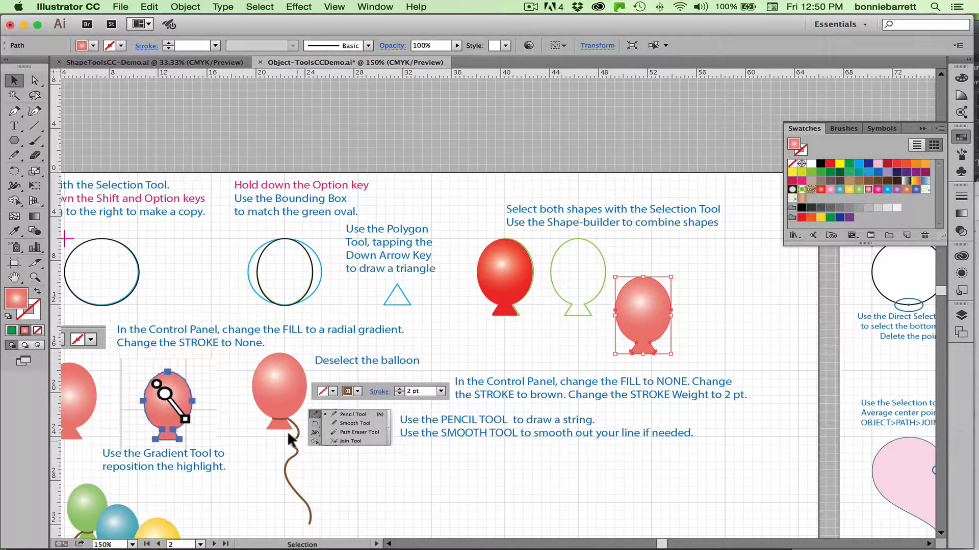
# Step: Move the coral balloon copy below the string-drawing instructions, fill it with the teal radial gradient and deselect it
pyautogui.scroll(1, 285, 440)
pyautogui.press('space')
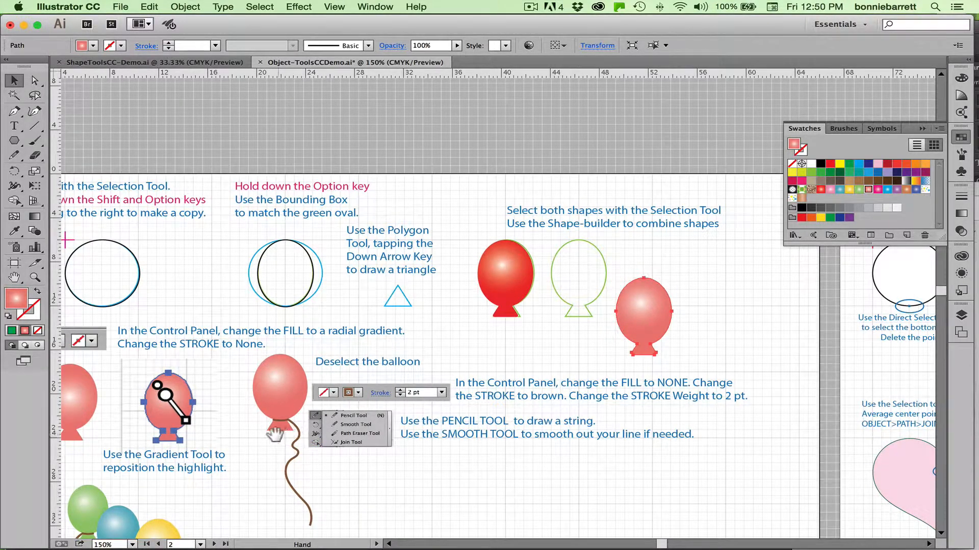
pyautogui.moveTo(276, 435); pyautogui.dragTo(289, 272)
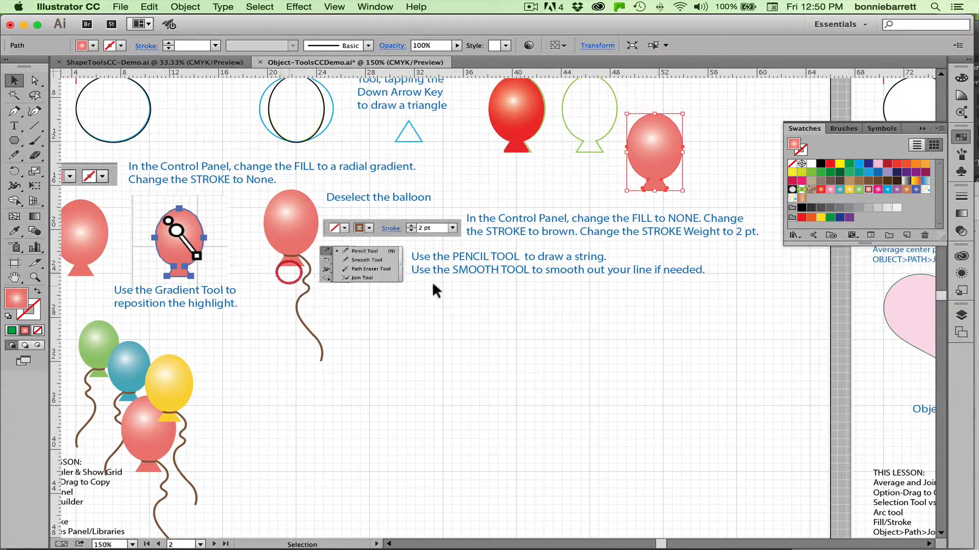
pyautogui.click(16, 81)
pyautogui.moveTo(643, 145); pyautogui.dragTo(427, 325)
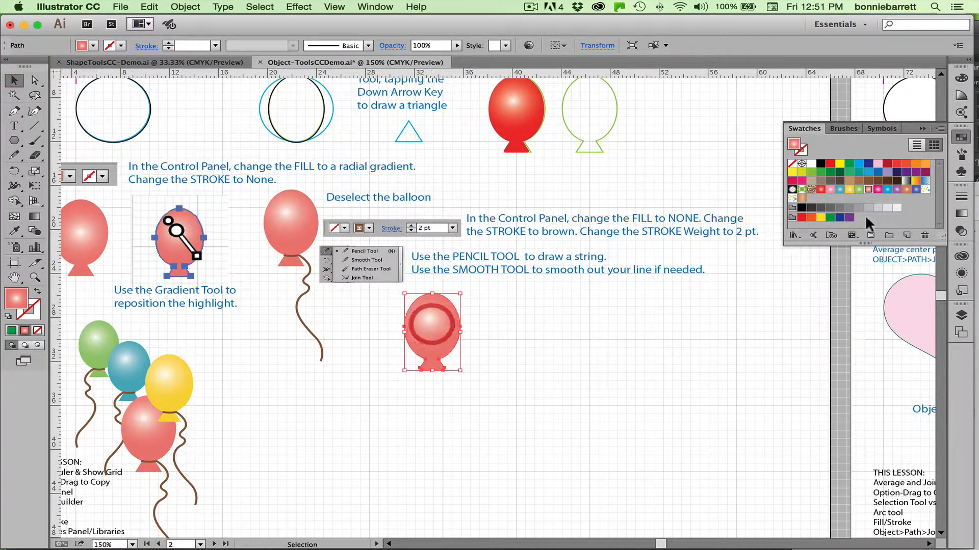
pyautogui.click(840, 189)
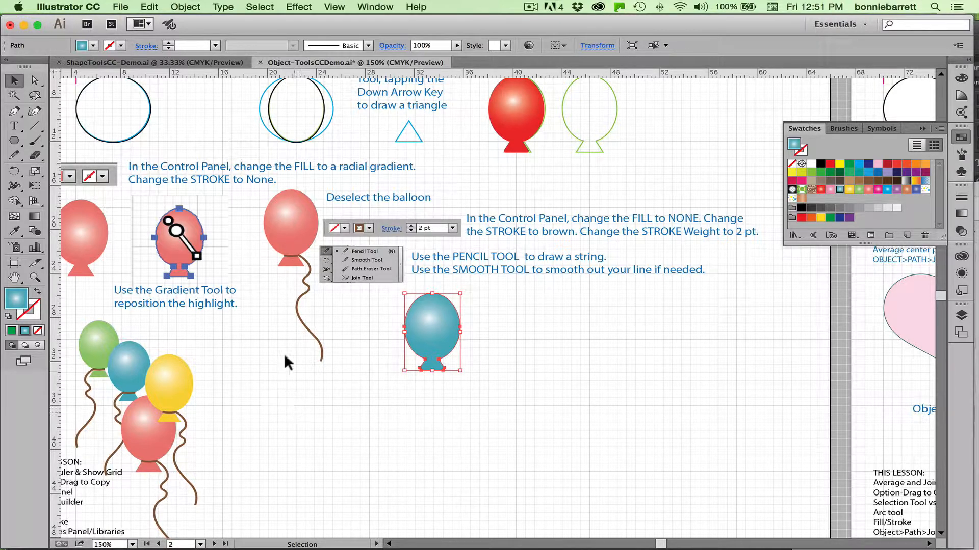
pyautogui.click(379, 375)
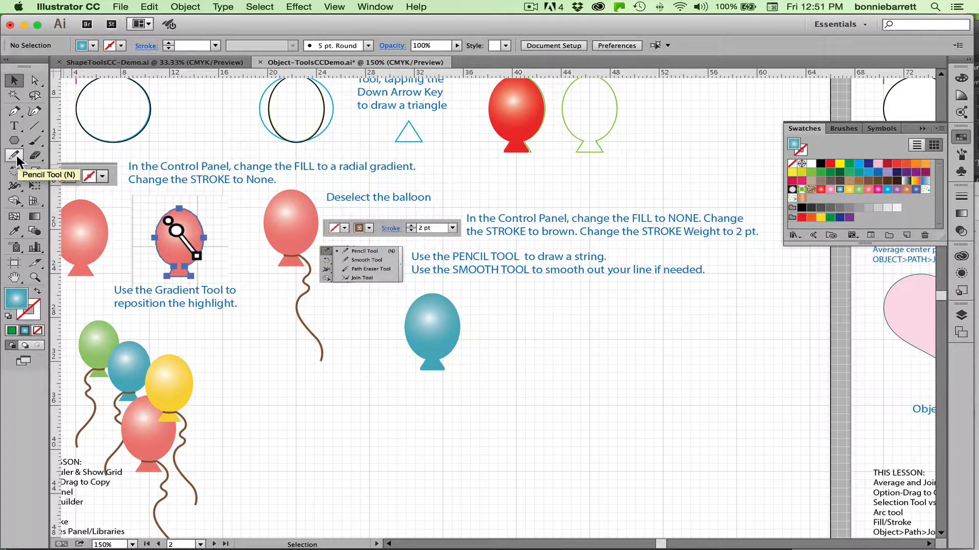
# Step: Tear off the Pencil tool group and set no fill with a brown C=30 M=50 Y=75 K=10 stroke for drawing
pyautogui.moveTo(17, 161); pyautogui.dragTo(570, 281)
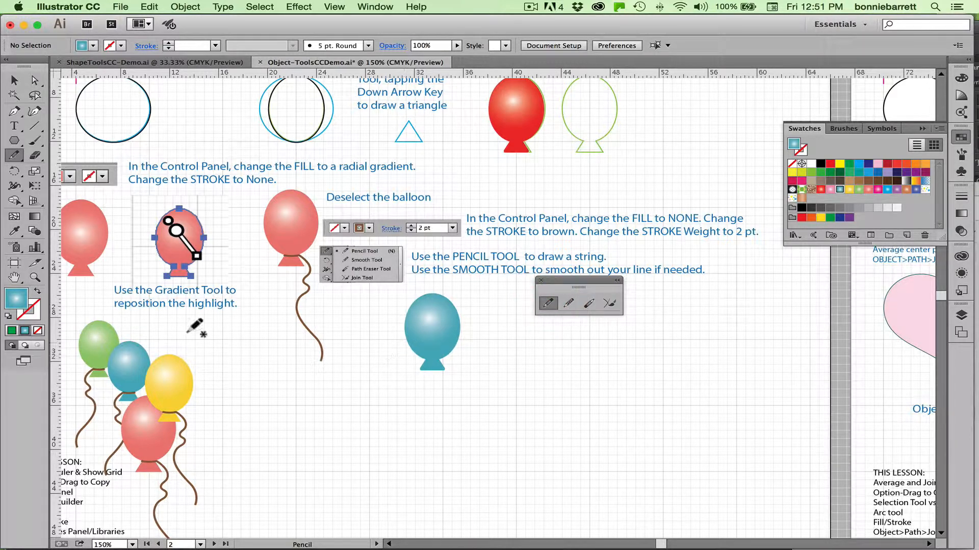
pyautogui.click(35, 277)
pyautogui.moveTo(381, 283)
pyautogui.mouseDown()
pyautogui.moveTo(544, 414)
pyautogui.moveTo(633, 414)
pyautogui.mouseUp()
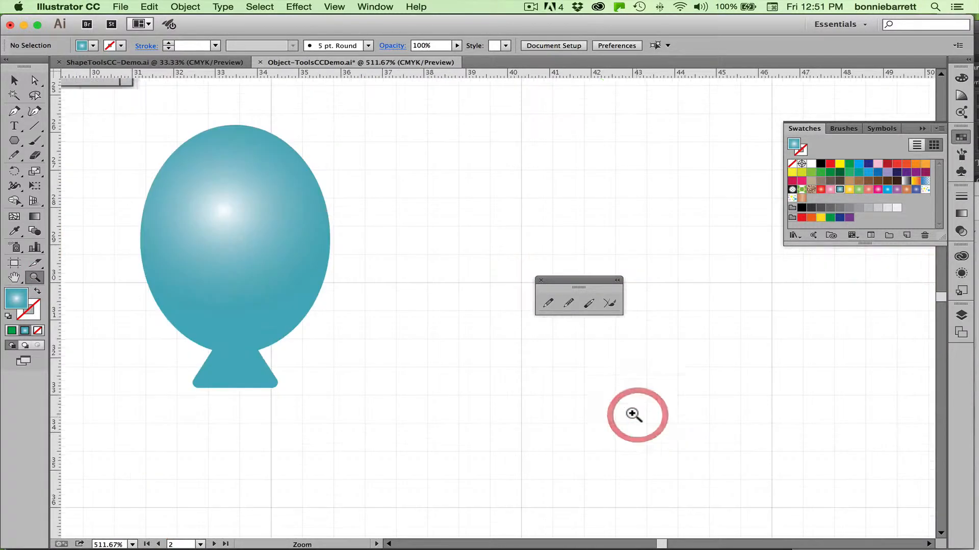
pyautogui.click(548, 303)
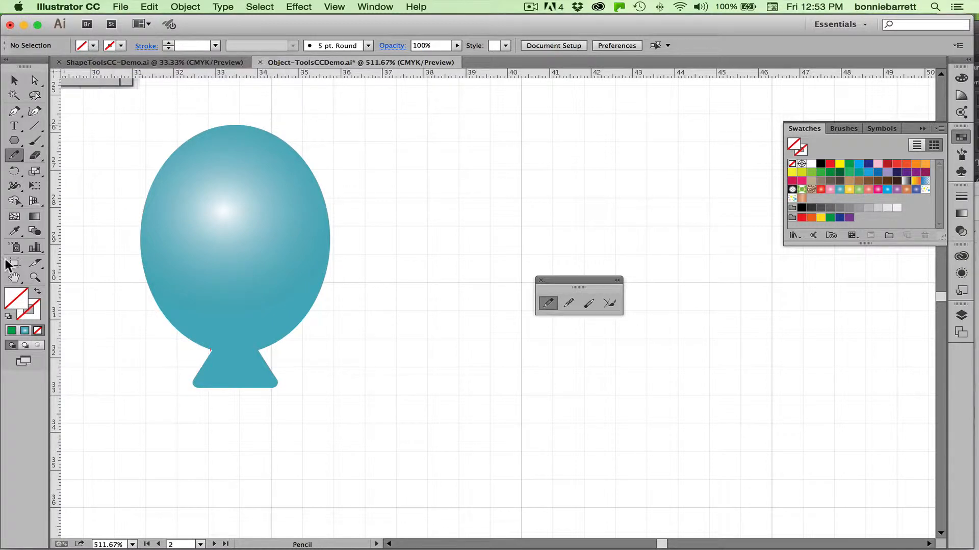
pyautogui.click(121, 45)
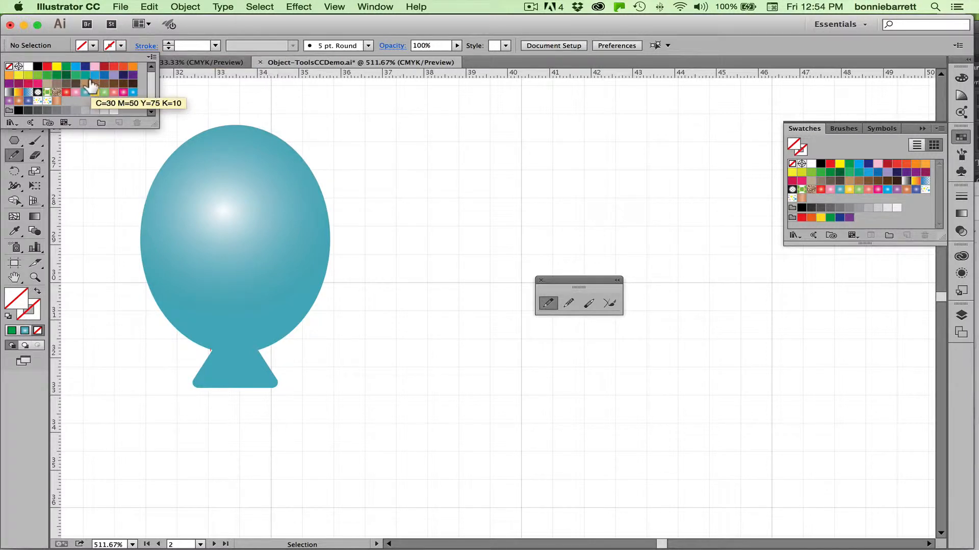
pyautogui.click(92, 83)
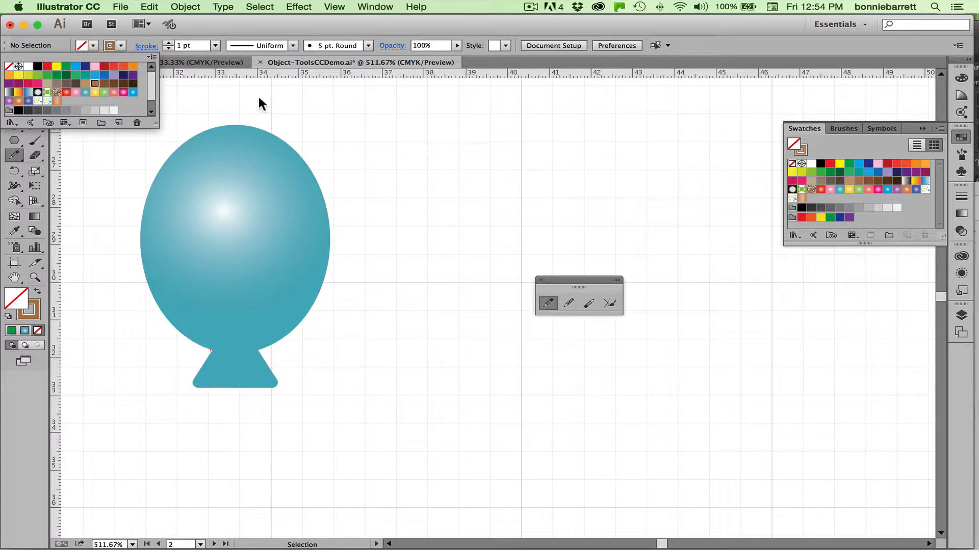
pyautogui.click(546, 303)
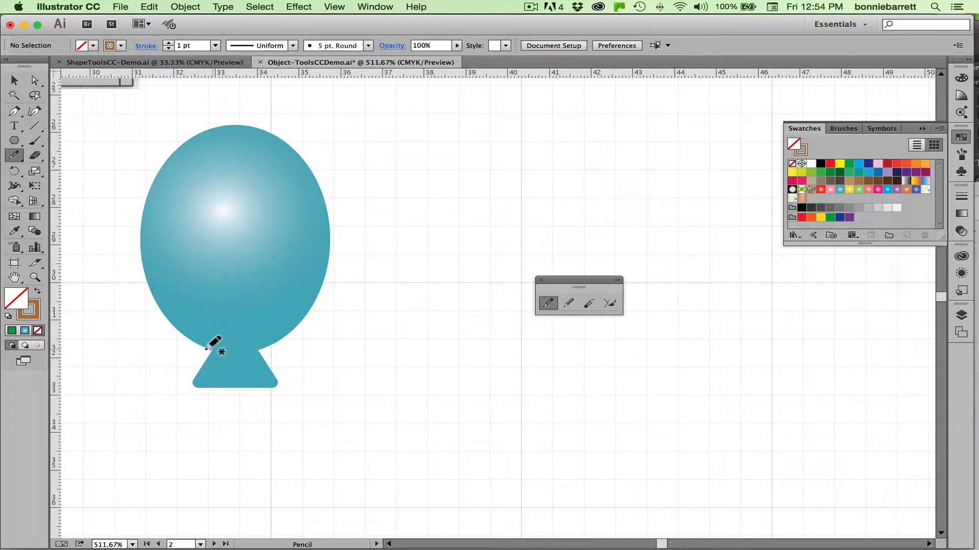
# Step: Draw a curly string with the Pencil tool across the teal balloon's neck and down below it, undoing and redrawing the hanging part once
pyautogui.moveTo(211, 350); pyautogui.dragTo(253, 353)
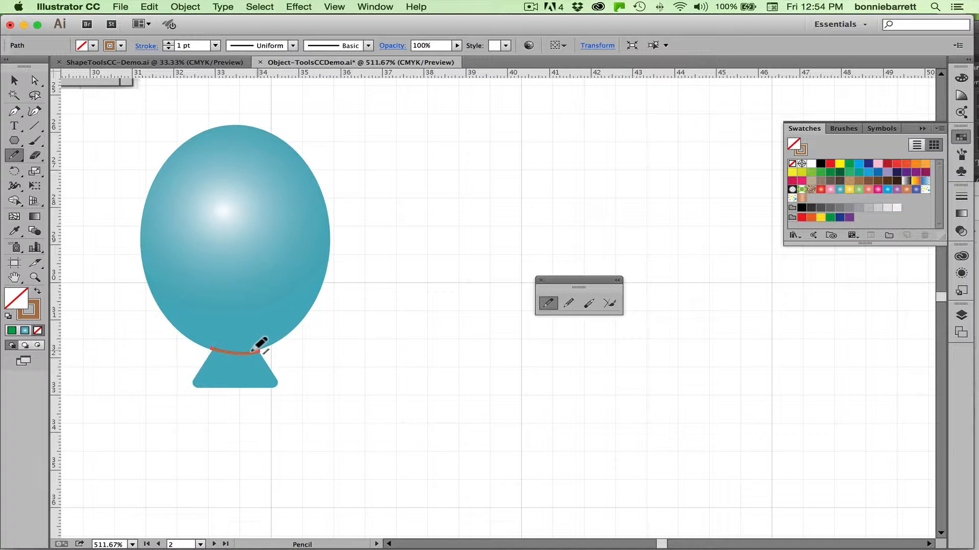
pyautogui.moveTo(254, 351)
pyautogui.mouseDown()
pyautogui.moveTo(282, 379)
pyautogui.moveTo(335, 532)
pyautogui.mouseUp()
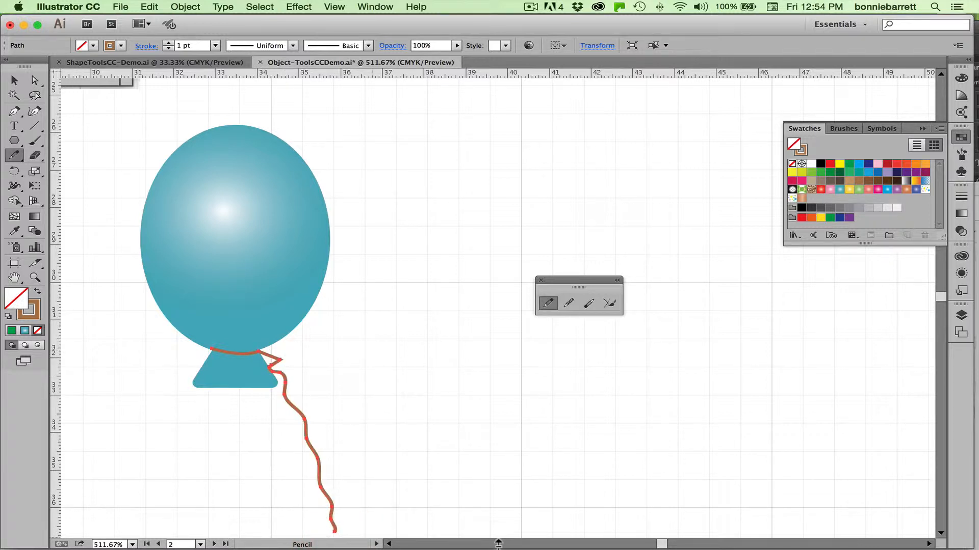
pyautogui.press('super+minus')
pyautogui.press('super+minus')
pyautogui.press('super+minus')
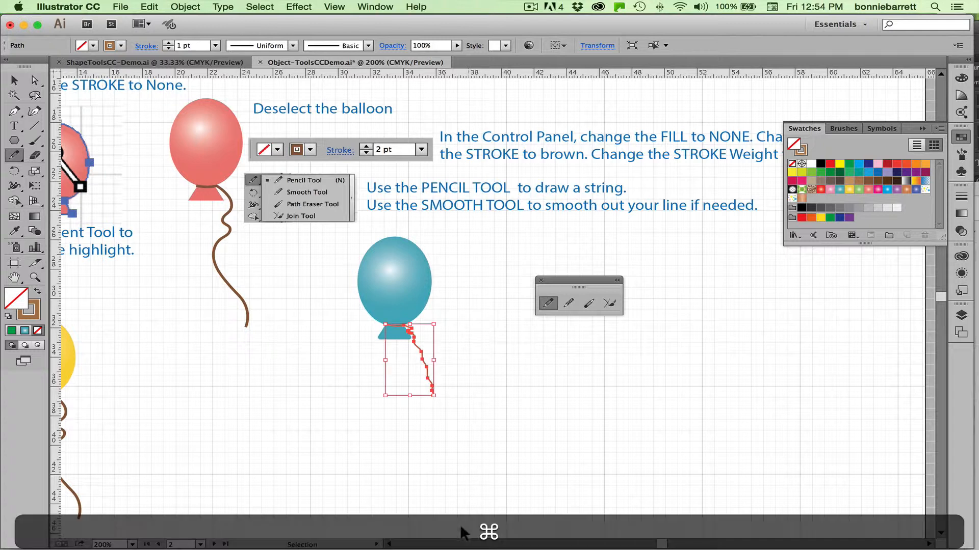
pyautogui.press('super+z')
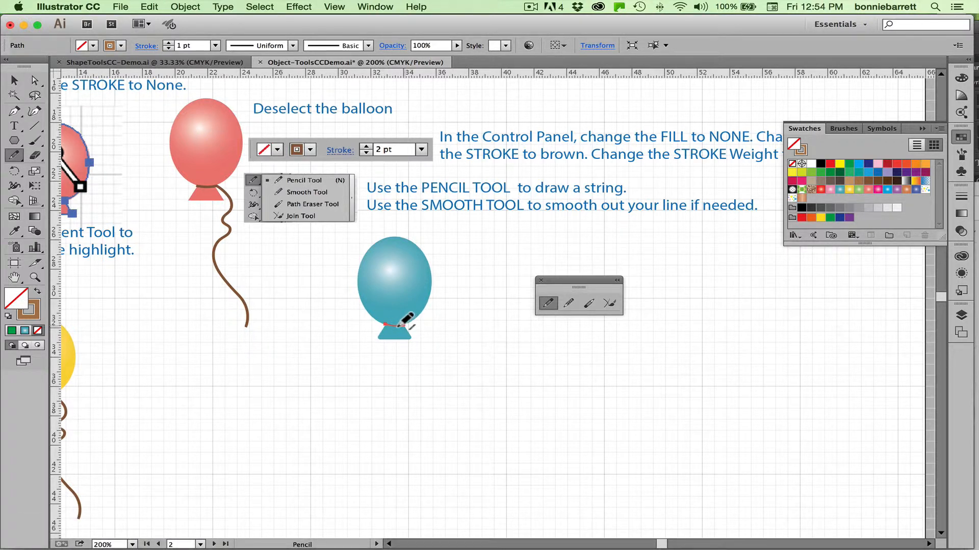
pyautogui.moveTo(397, 325)
pyautogui.mouseDown()
pyautogui.moveTo(423, 355)
pyautogui.moveTo(414, 383)
pyautogui.moveTo(448, 409)
pyautogui.moveTo(437, 438)
pyautogui.moveTo(445, 456)
pyautogui.mouseUp()
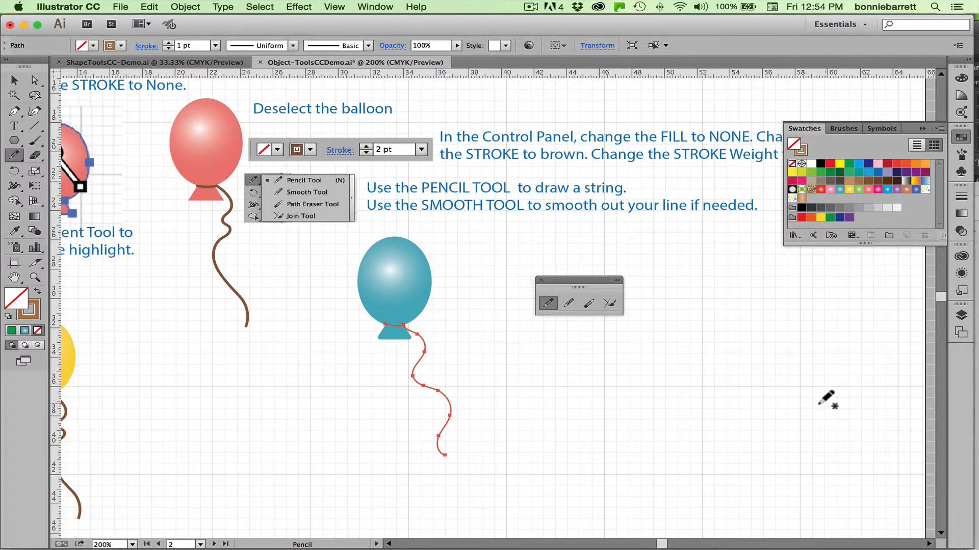
# Step: Set the Pencil tool's Fidelity one notch further toward Smooth
pyautogui.doubleClick(553, 305)
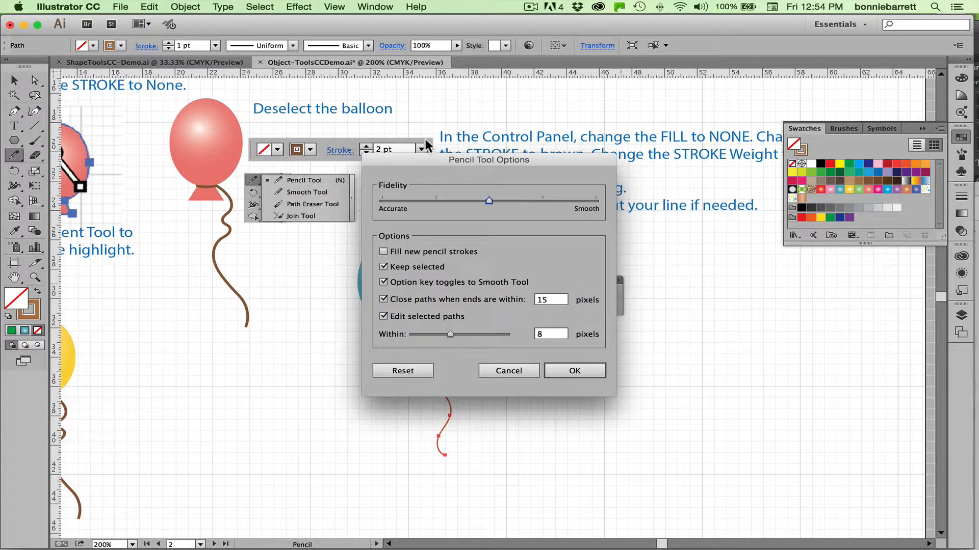
pyautogui.click(516, 201)
pyautogui.moveTo(515, 202); pyautogui.dragTo(556, 204)
pyautogui.click(549, 202)
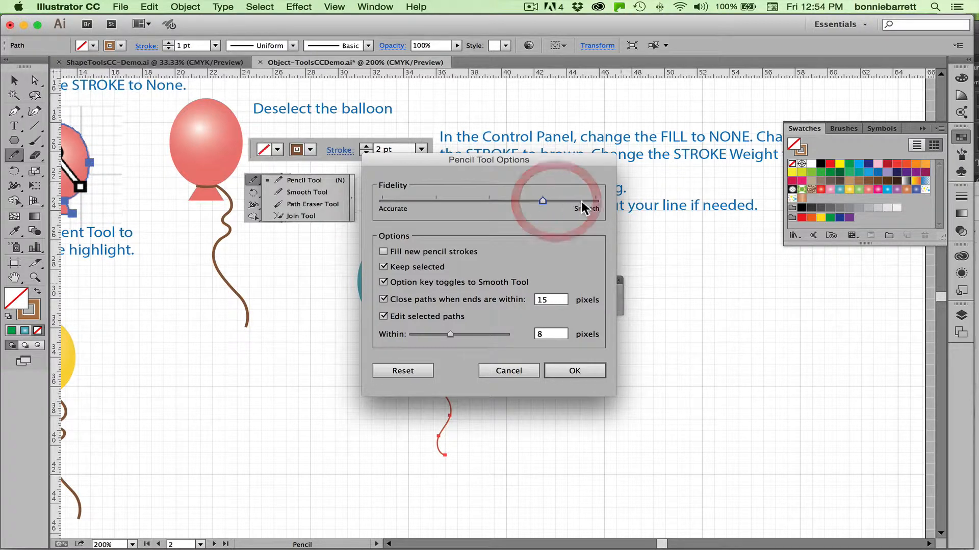
pyautogui.click(574, 371)
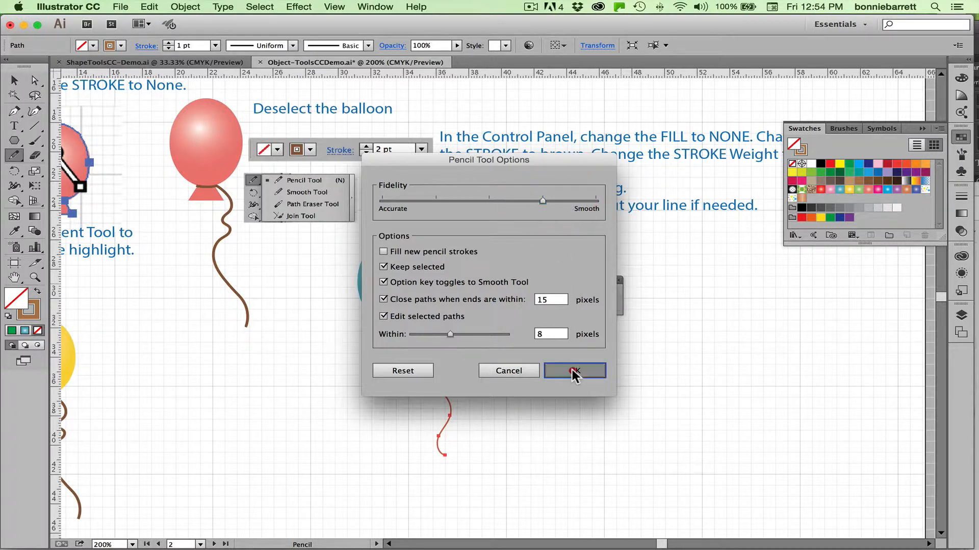
# Step: Draw a wavy trial line beside the teal balloon's string with the Pencil tool and undo it
pyautogui.moveTo(445, 330)
pyautogui.mouseDown()
pyautogui.moveTo(499, 361)
pyautogui.moveTo(477, 390)
pyautogui.moveTo(517, 453)
pyautogui.mouseUp()
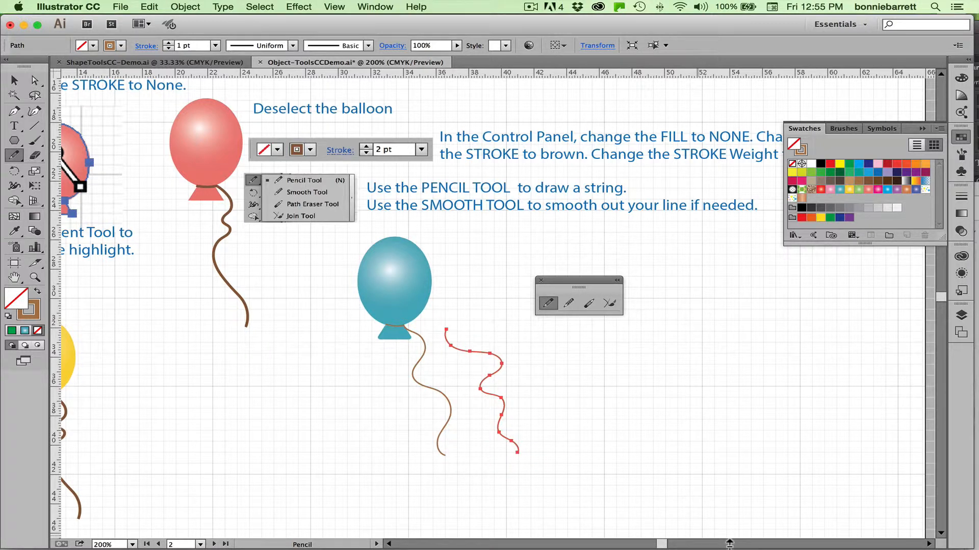
pyautogui.hotkey('ctrl', 'z')
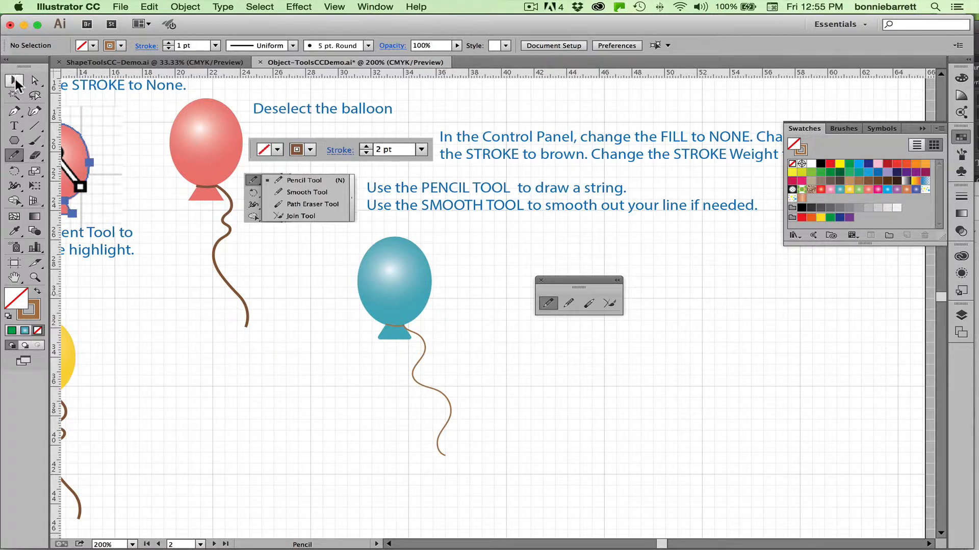
# Step: Draw a jagged test line beside the teal balloon, soften its corners with the Smooth tool and delete the line
pyautogui.click(16, 81)
pyautogui.click(15, 156)
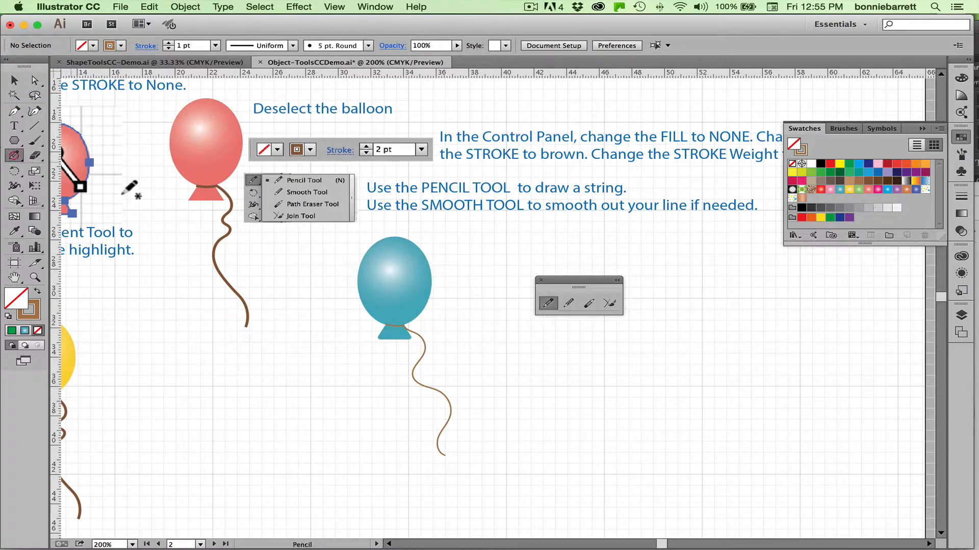
pyautogui.moveTo(481, 308); pyautogui.dragTo(518, 409)
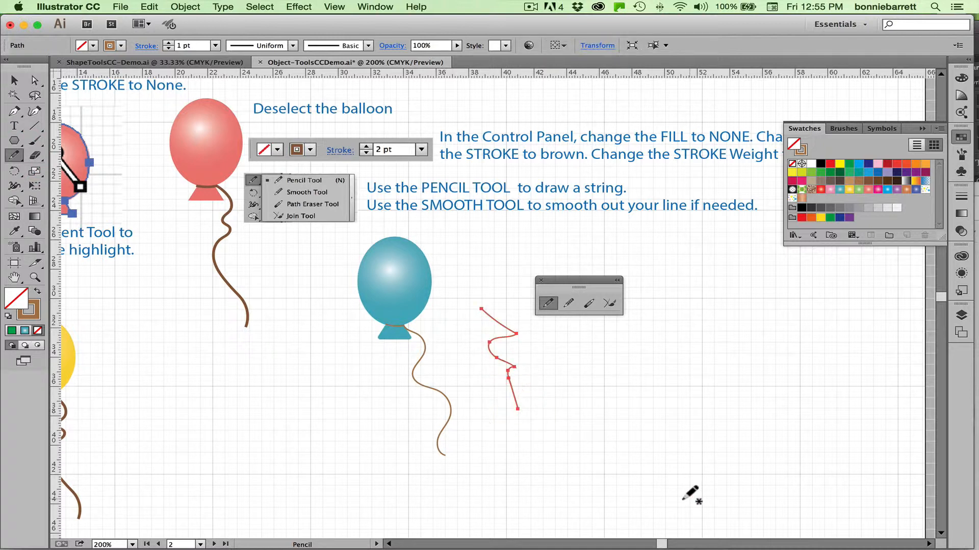
pyautogui.click(568, 303)
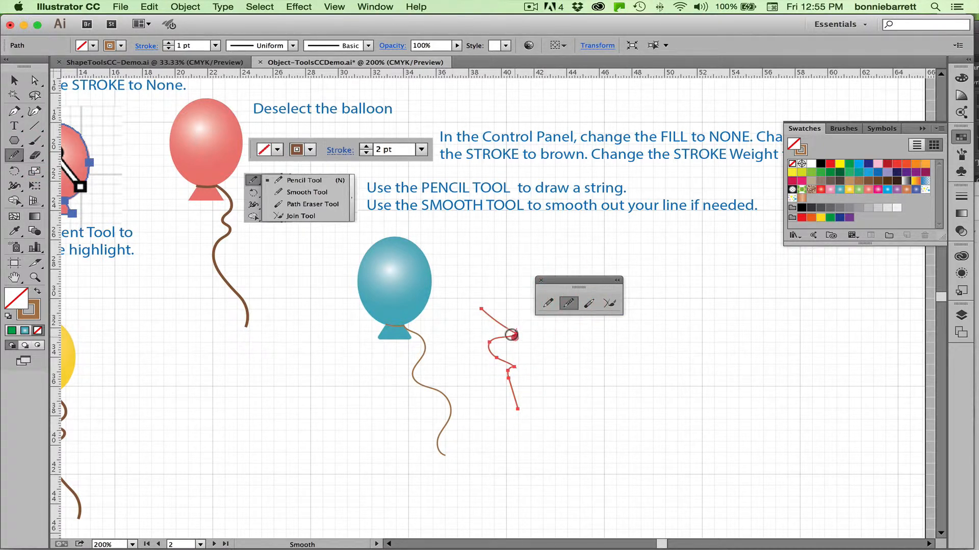
pyautogui.moveTo(509, 334)
pyautogui.mouseDown()
pyautogui.moveTo(524, 349)
pyautogui.moveTo(506, 364)
pyautogui.moveTo(515, 367)
pyautogui.moveTo(491, 366)
pyautogui.moveTo(520, 364)
pyautogui.moveTo(502, 381)
pyautogui.moveTo(513, 365)
pyautogui.mouseUp()
pyautogui.press('Delete')
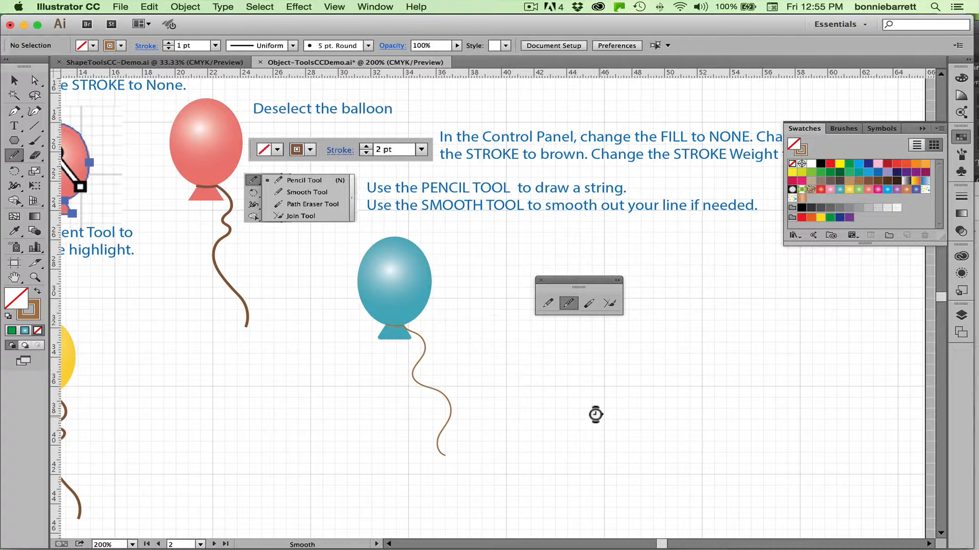
# Step: Make two copies of the teal balloon with its string, one to its lower left and one to its right
pyautogui.click(15, 80)
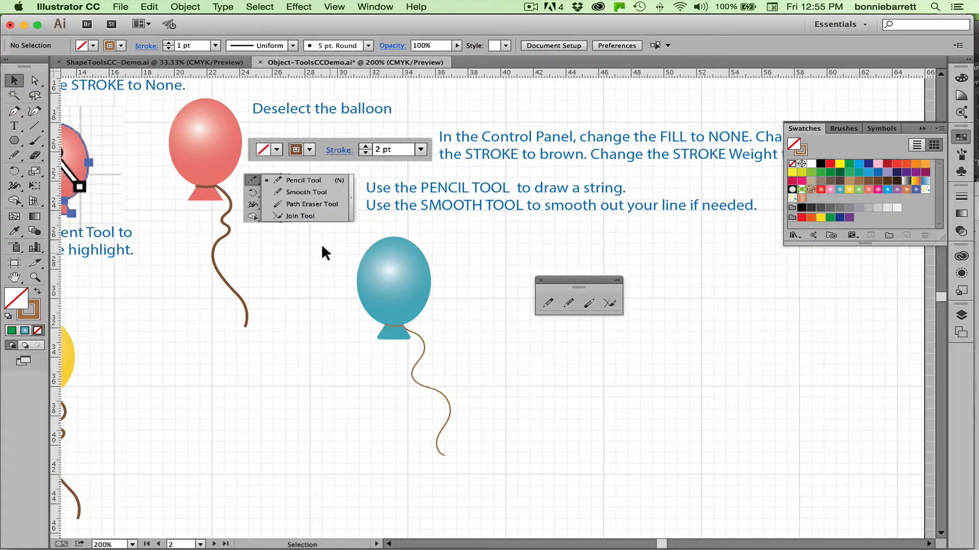
pyautogui.moveTo(323, 245); pyautogui.dragTo(464, 443)
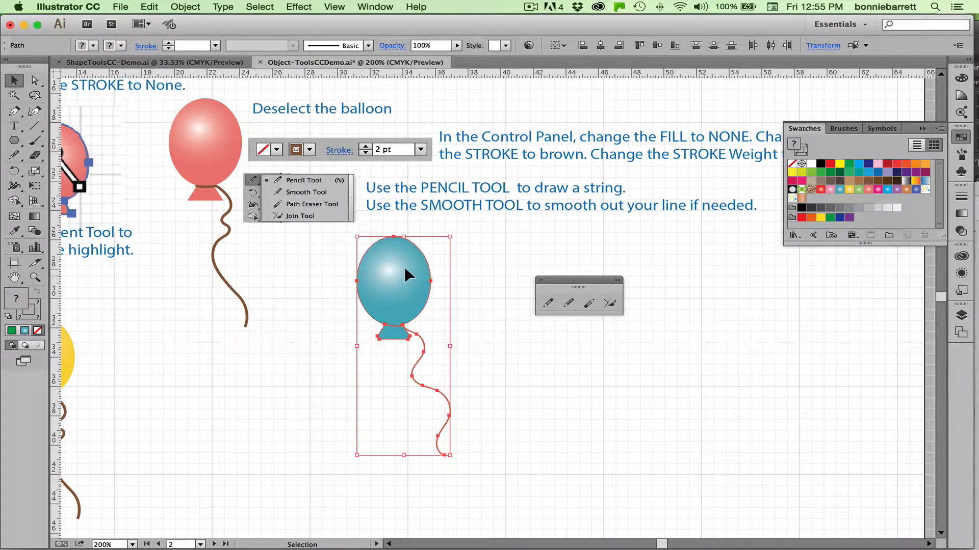
pyautogui.moveTo(406, 269); pyautogui.dragTo(322, 321)
pyautogui.press('alt')
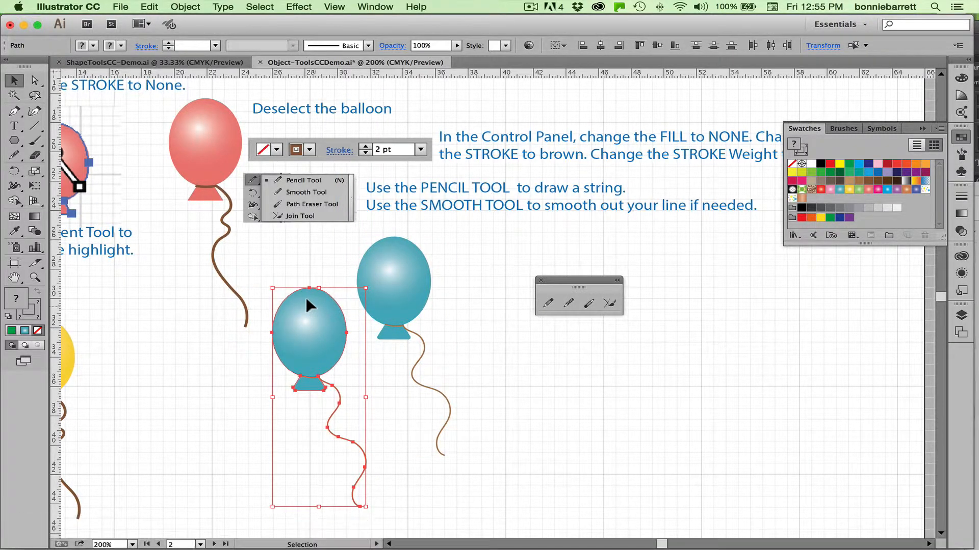
pyautogui.moveTo(306, 298); pyautogui.dragTo(488, 244)
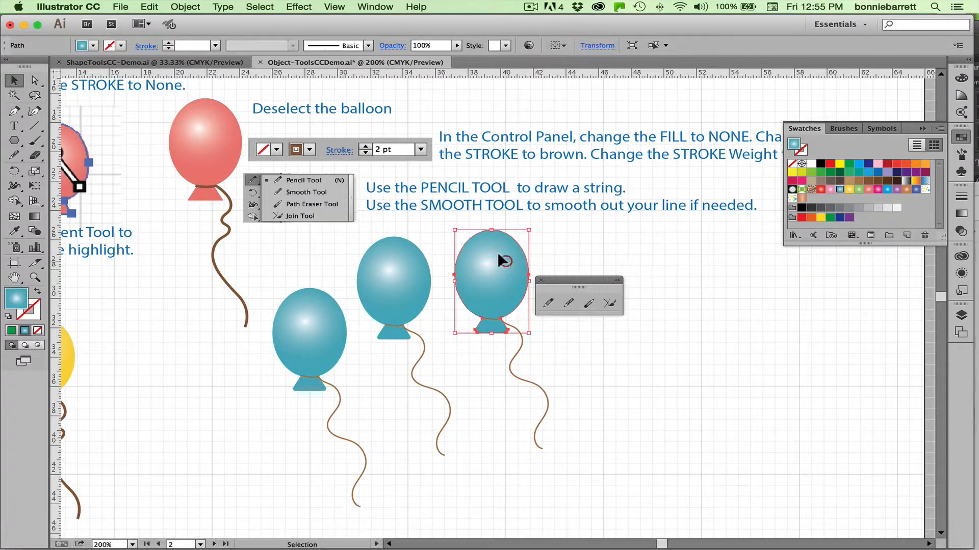
# Step: Fill the right balloon copy with the orange-brown radial gradient and the lower-left copy with the yellow one
pyautogui.click(888, 190)
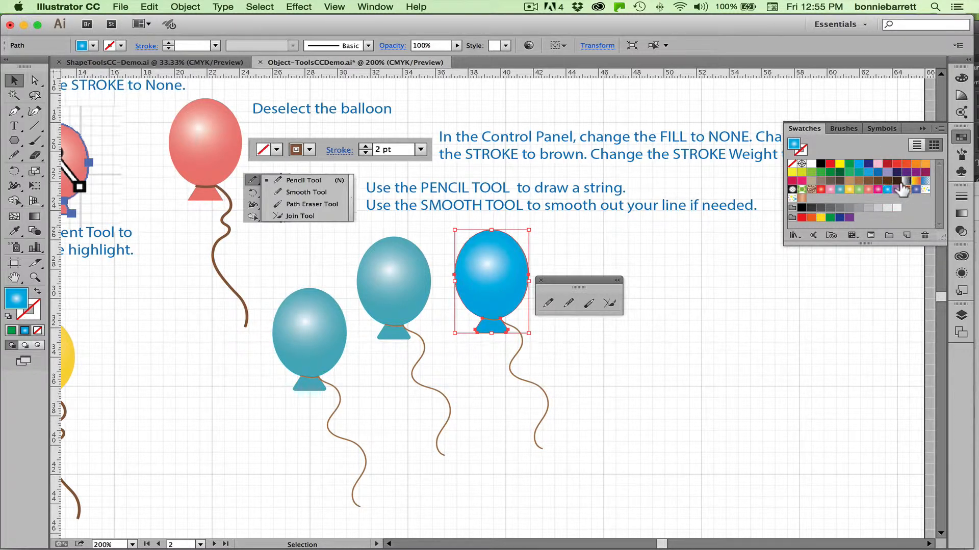
pyautogui.click(906, 188)
pyautogui.click(310, 324)
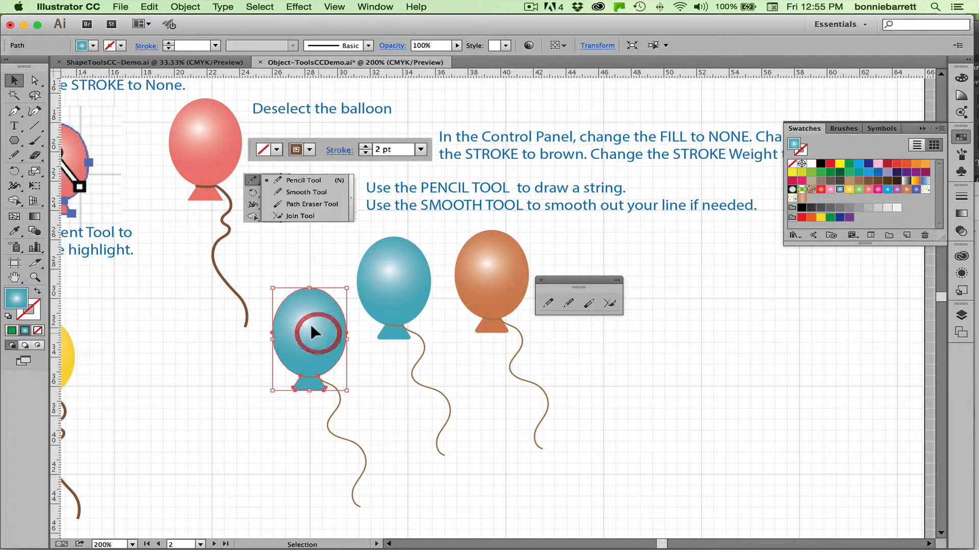
pyautogui.click(847, 188)
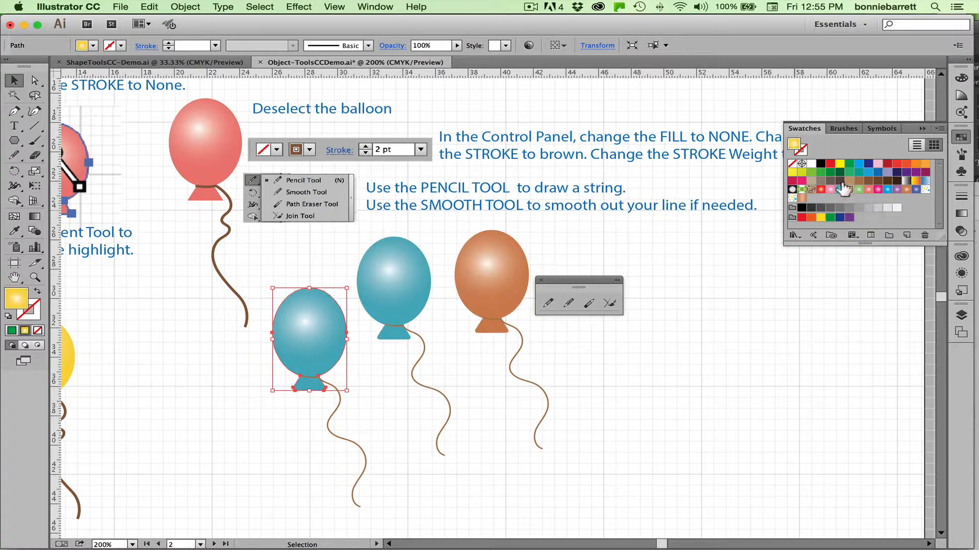
pyautogui.click(382, 387)
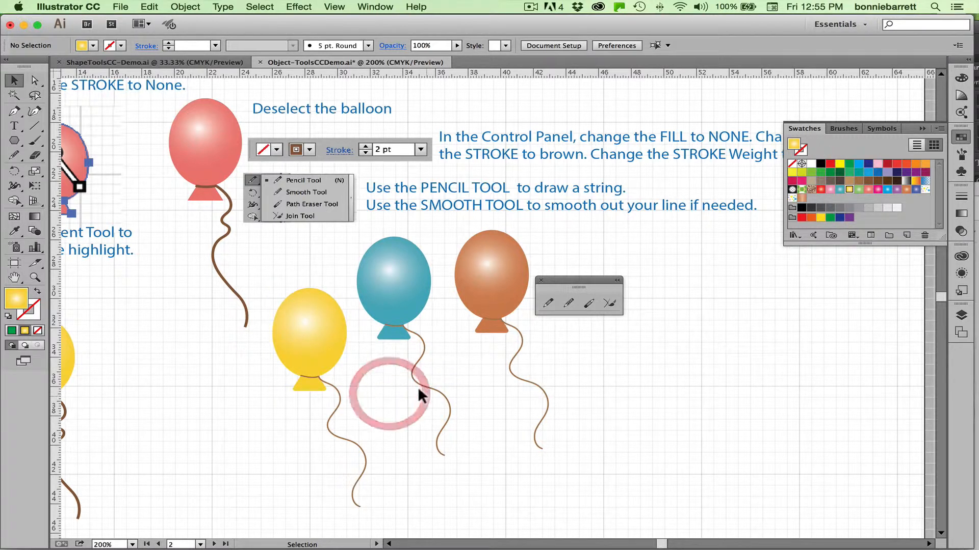
# Step: Reflect the yellow balloon's string across a vertical axis centred on the balloon's neck, then deselect it
pyautogui.click(329, 395)
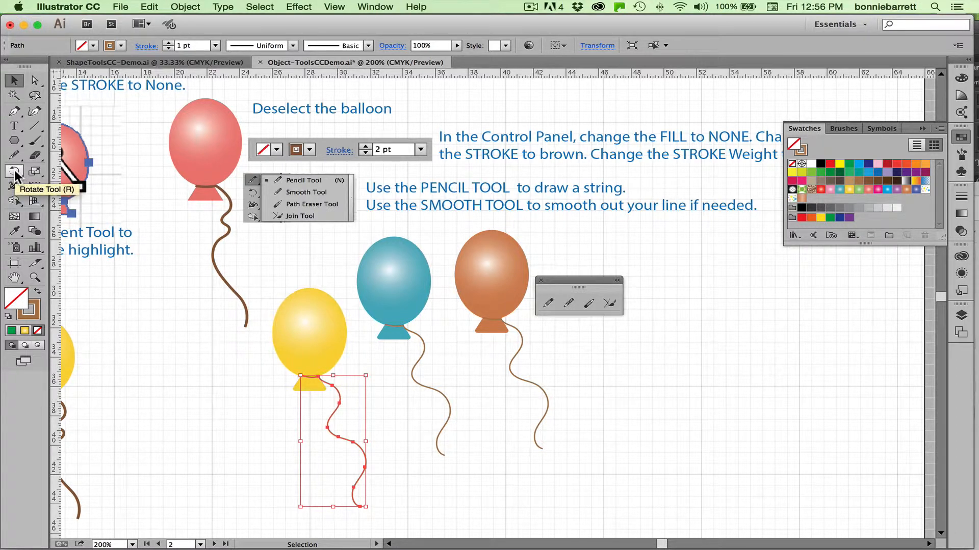
pyautogui.moveTo(15, 175); pyautogui.dragTo(51, 189)
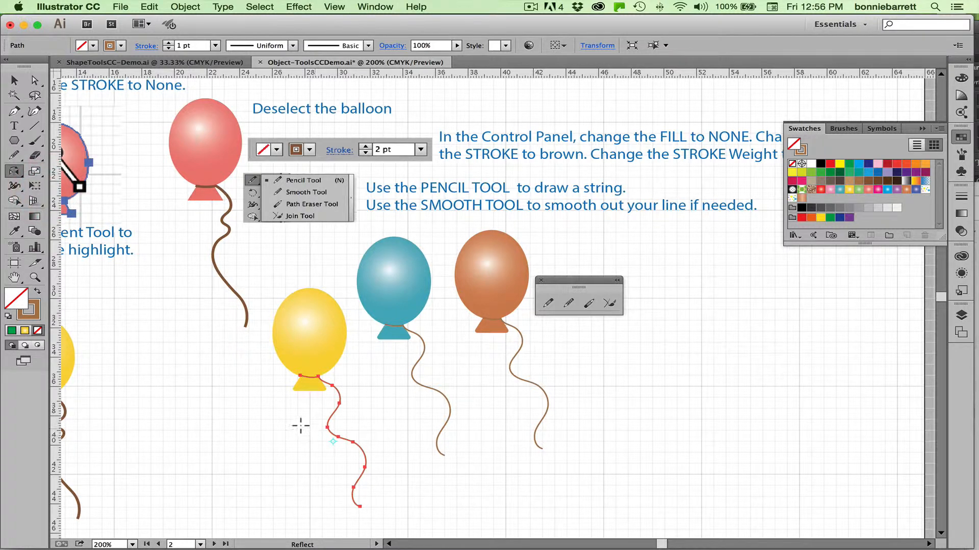
pyautogui.press('alt')
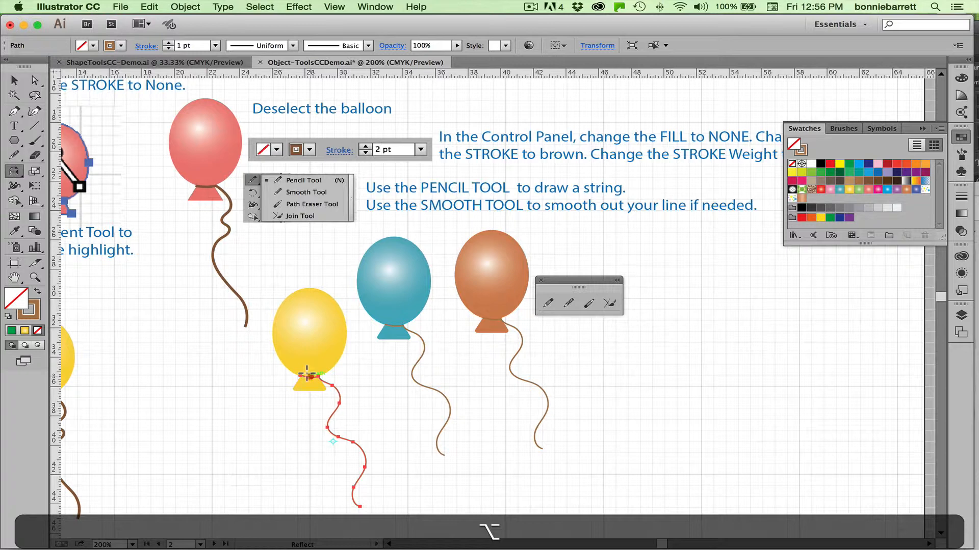
pyautogui.keyDown('alt'); pyautogui.click(307, 375); pyautogui.keyUp('alt')
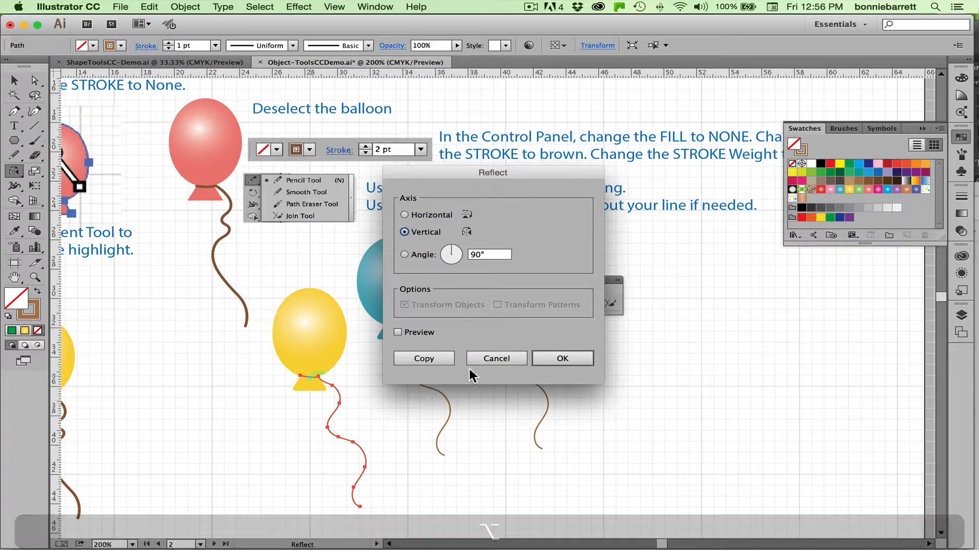
pyautogui.click(545, 356)
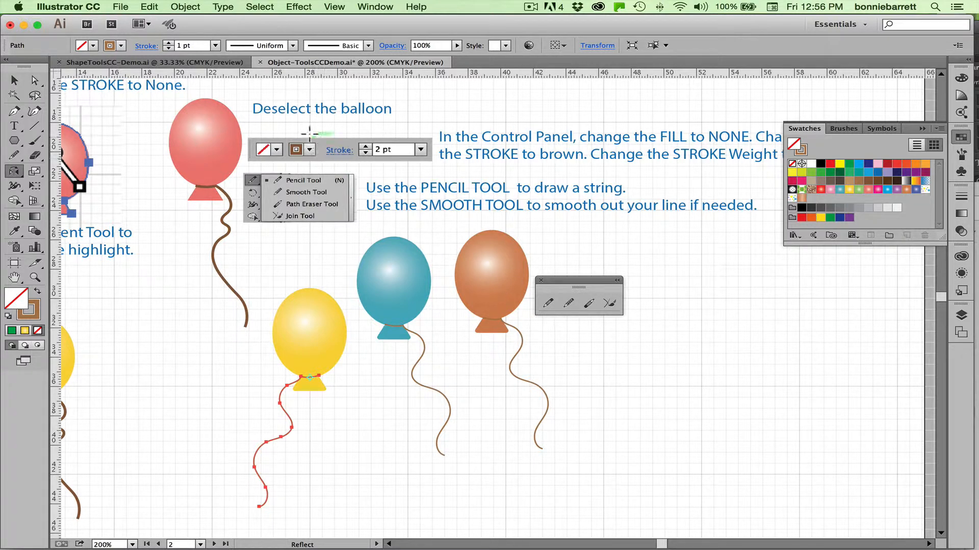
pyautogui.click(22, 79)
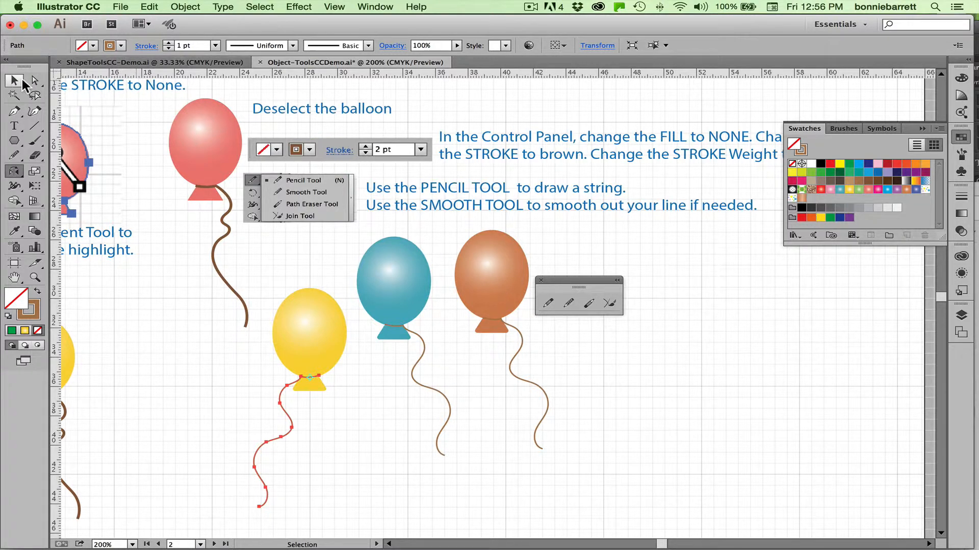
pyautogui.click(255, 345)
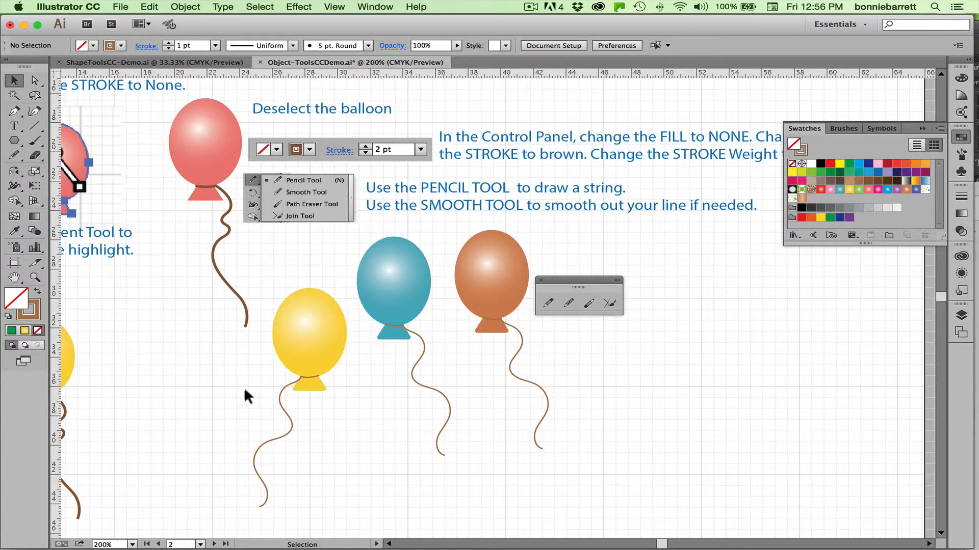
pyautogui.press('super+minus')
pyautogui.press('super+minus')
pyautogui.press('super+minus')
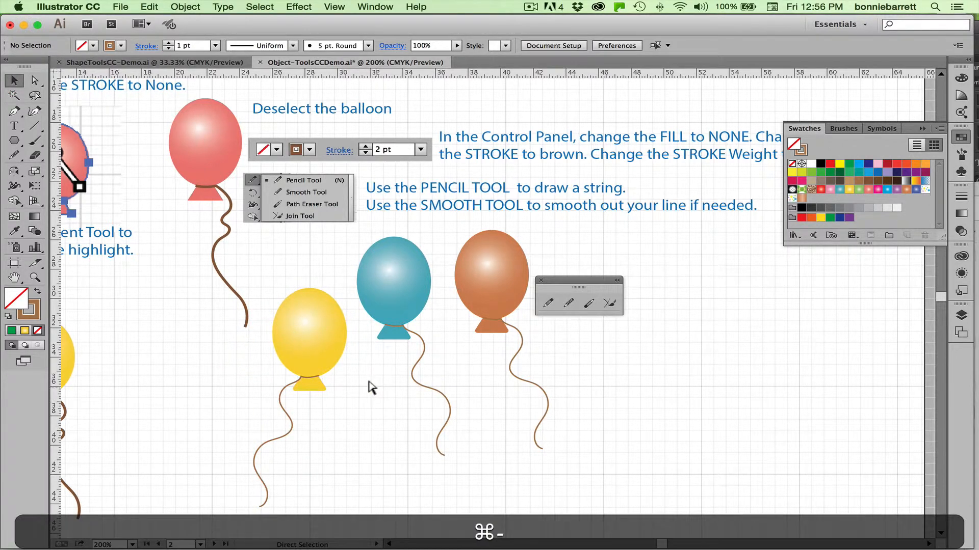